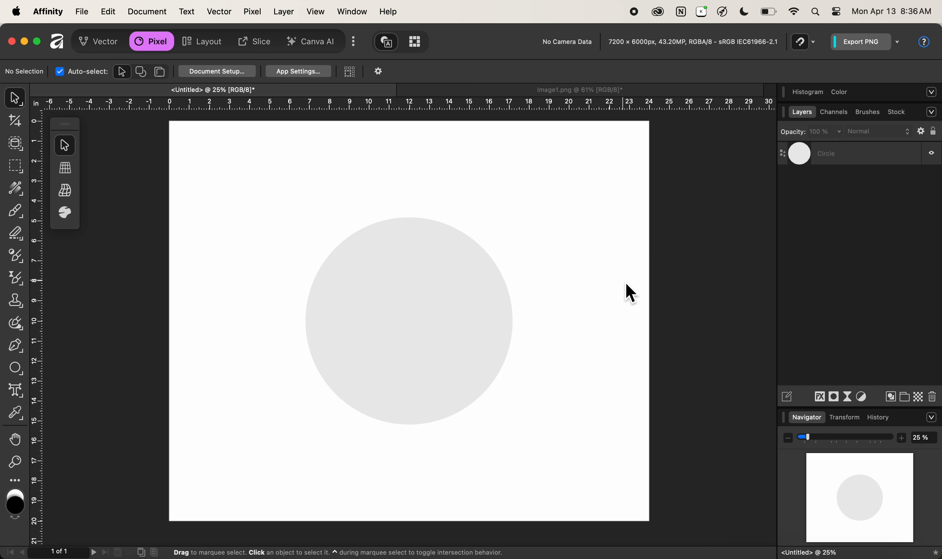
# Step: Load the Circle layer's outline as a pixel selection and activate the Tone Brush Tool
pyautogui.press('super')
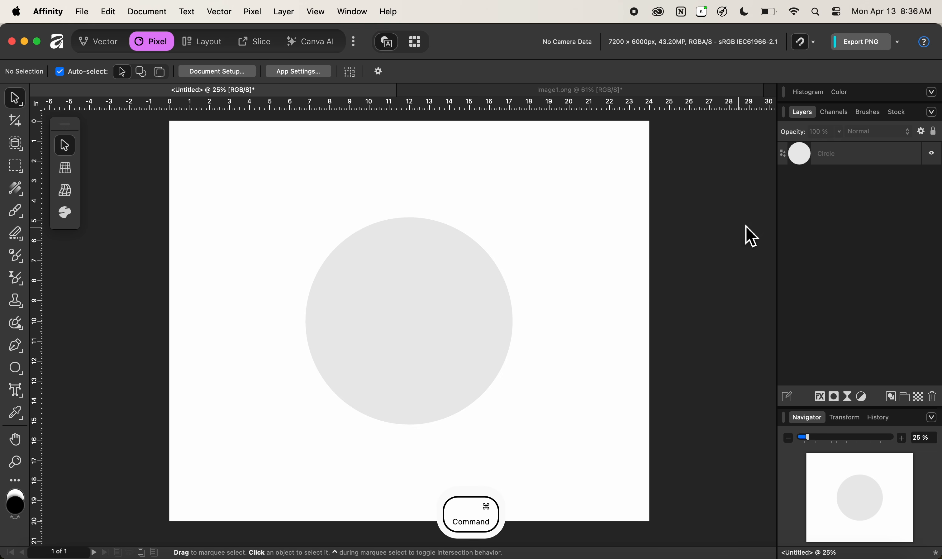
pyautogui.keyDown('super'); pyautogui.click(804, 158); pyautogui.keyUp('super')
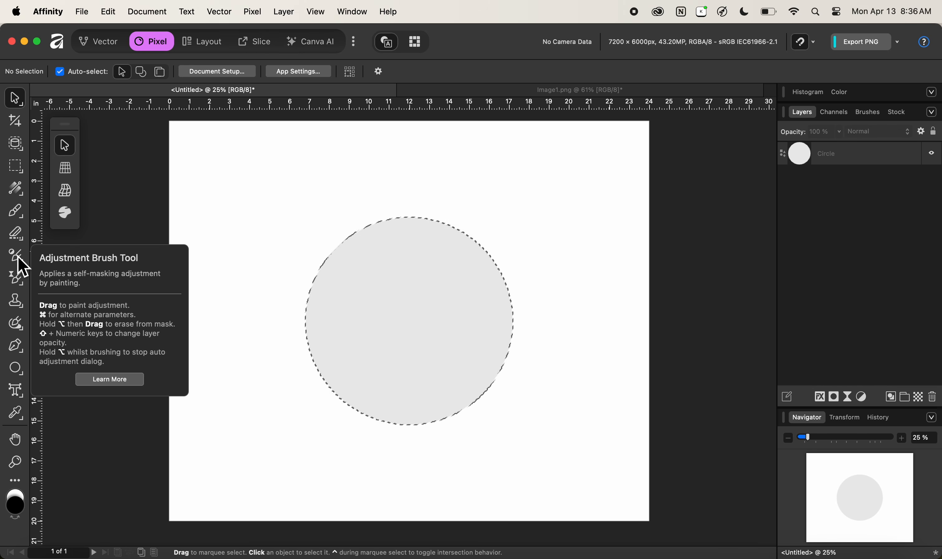
pyautogui.click(23, 268)
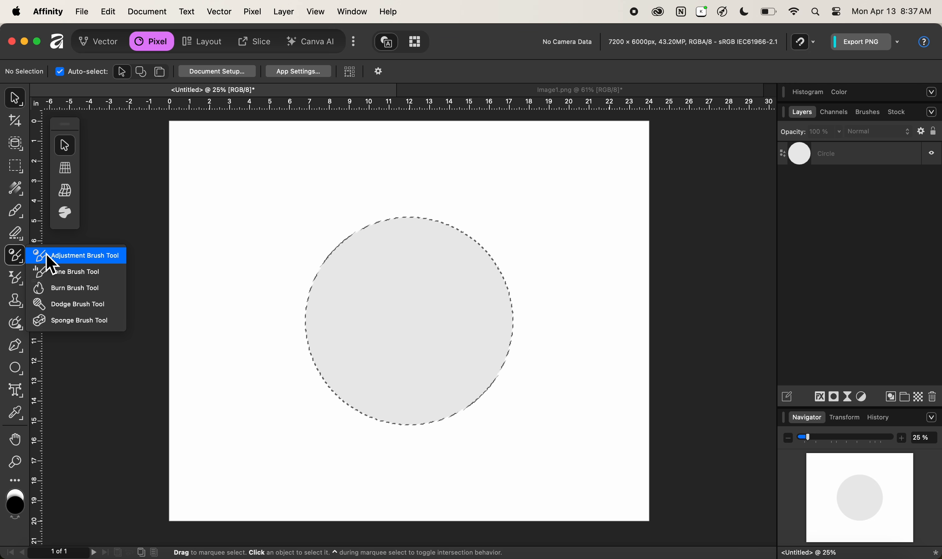
pyautogui.click(56, 274)
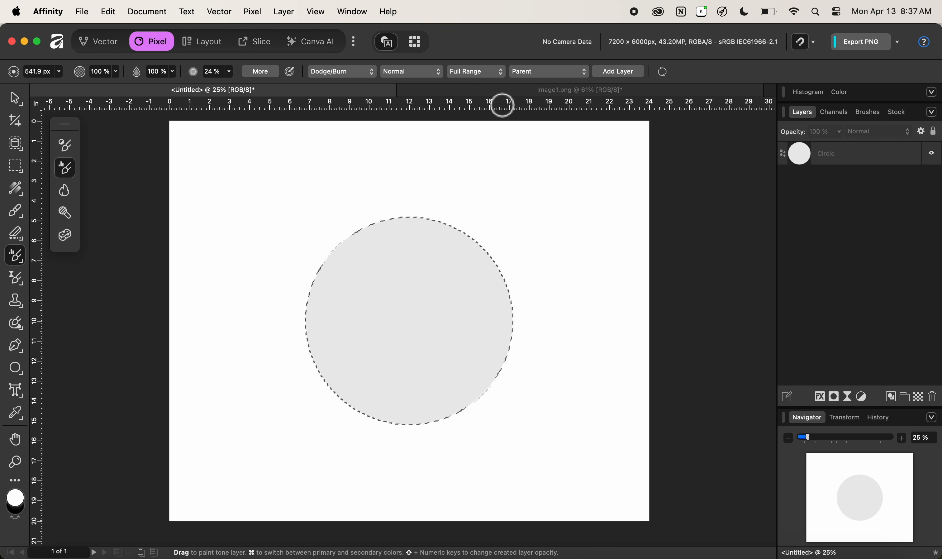
# Step: Examine the Tone Brush's available layer types, blend modes, tonal ranges and layer placement options
pyautogui.click(353, 75)
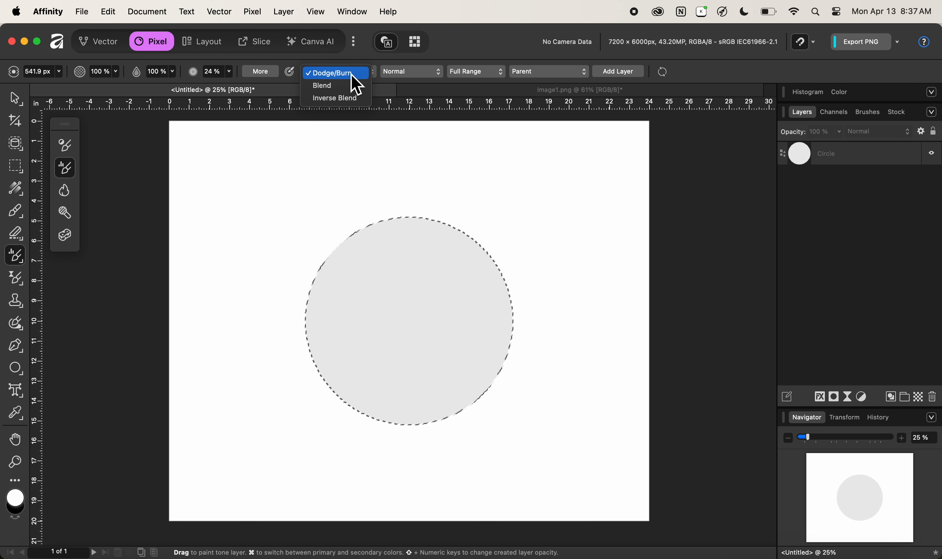
pyautogui.click(354, 76)
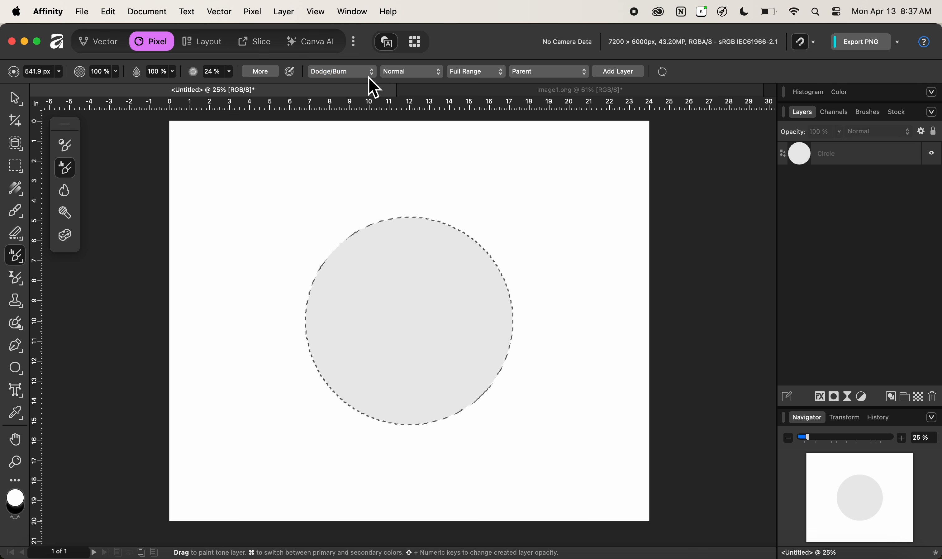
pyautogui.click(425, 76)
pyautogui.click(424, 76)
pyautogui.click(494, 76)
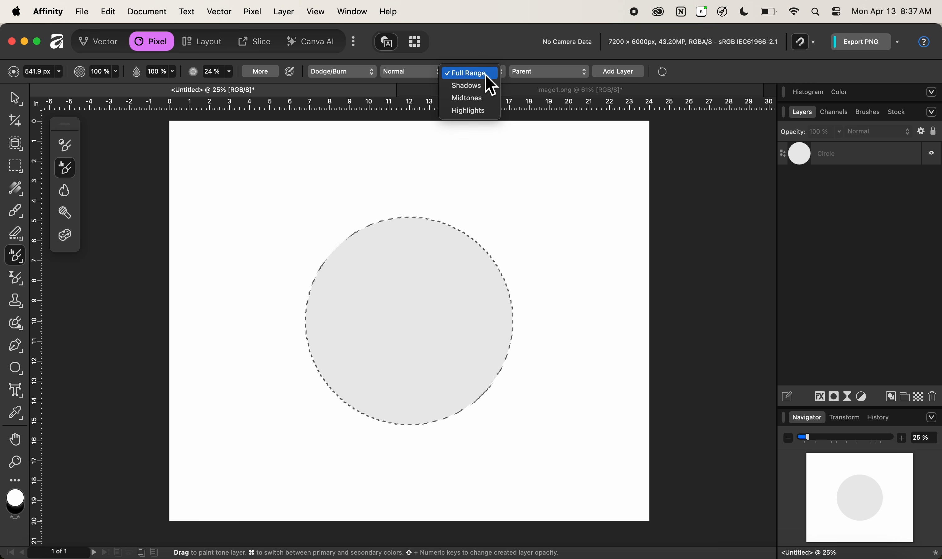
pyautogui.click(493, 75)
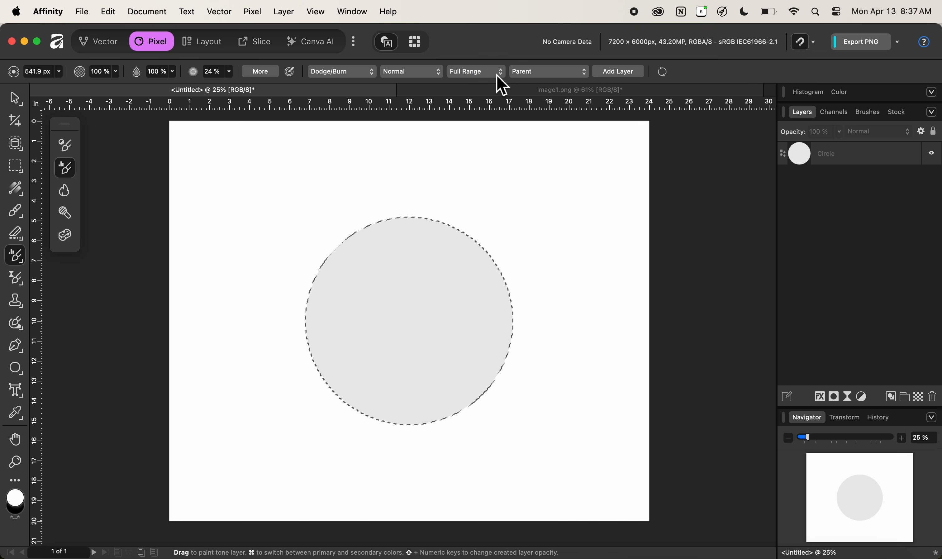
pyautogui.click(546, 78)
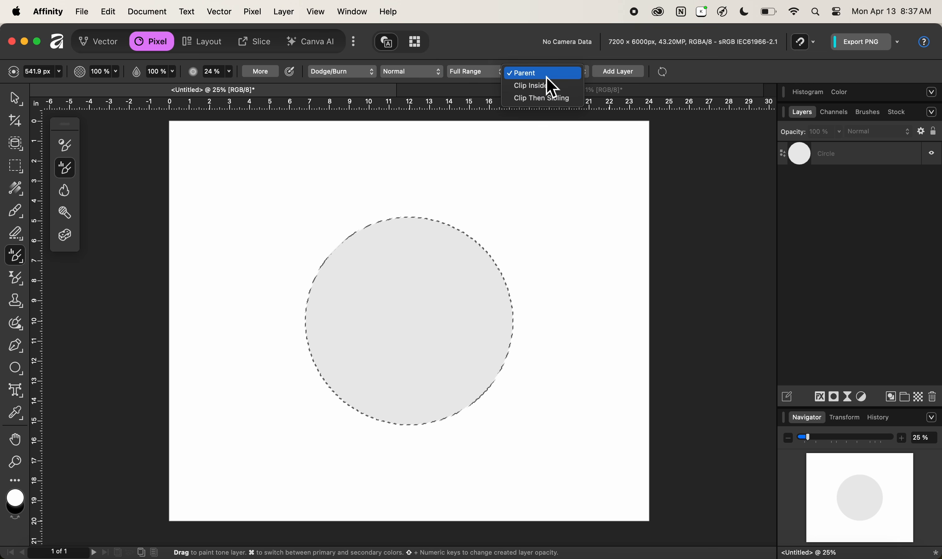
pyautogui.click(547, 76)
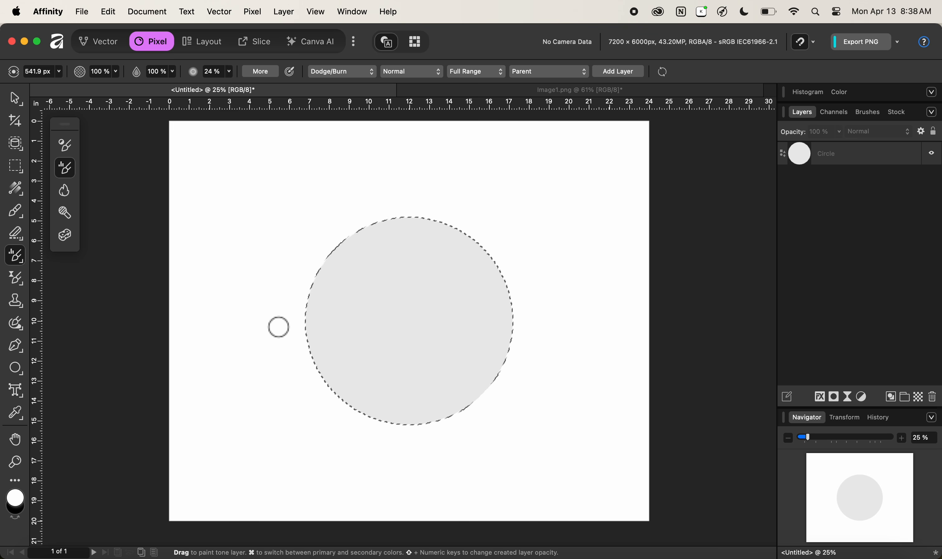
# Step: Enlarge the Tone Brush to about 2809 px with 25% hardness
pyautogui.press('ctrl')
pyautogui.press('alt')
pyautogui.moveTo(280, 326); pyautogui.dragTo(263, 333)
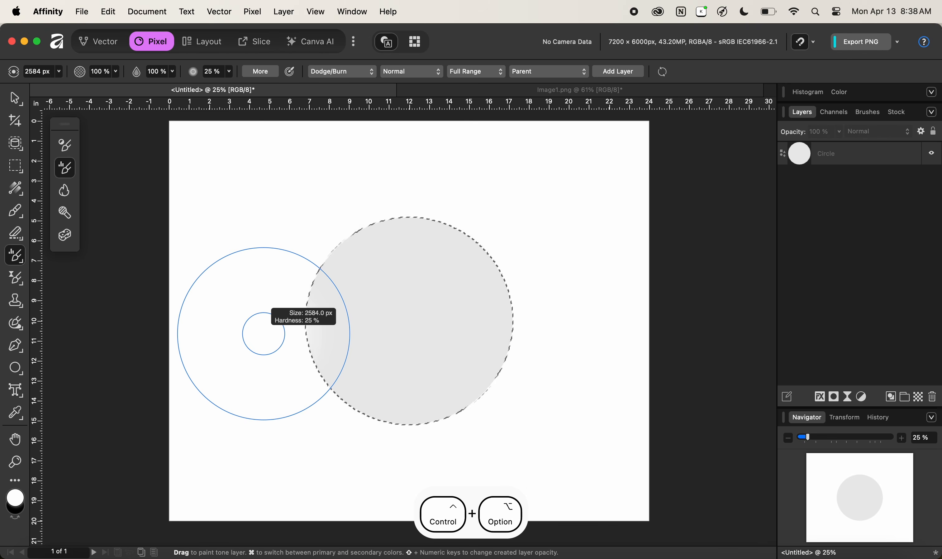
pyautogui.moveTo(263, 333); pyautogui.dragTo(264, 333)
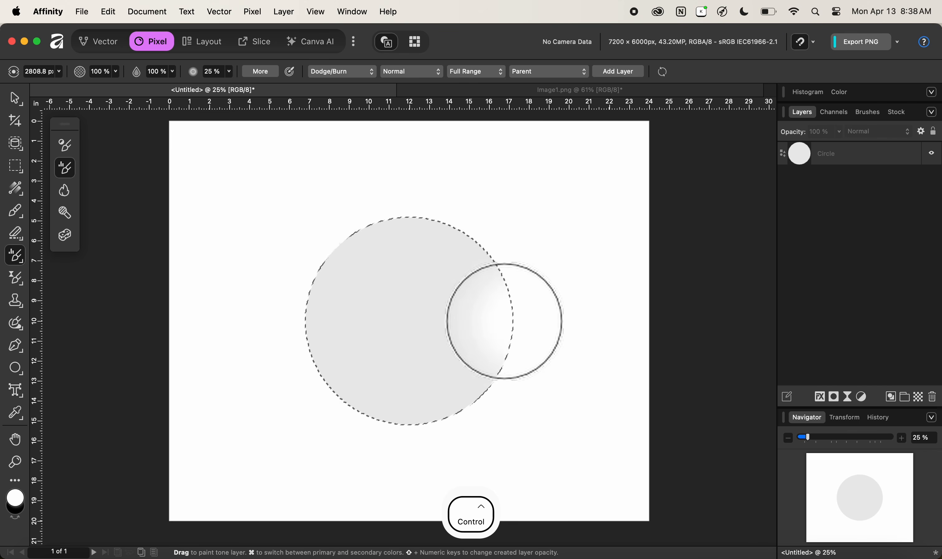
# Step: Try dodging and burning a spot inside the circle with the Tone Brush, undoing the test strokes
pyautogui.moveTo(426, 305); pyautogui.dragTo(424, 300)
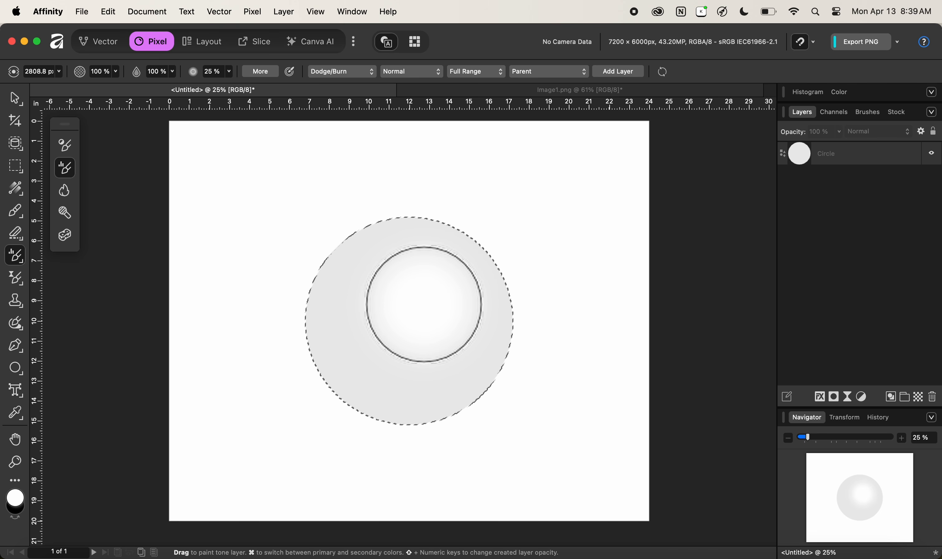
pyautogui.press('super+z')
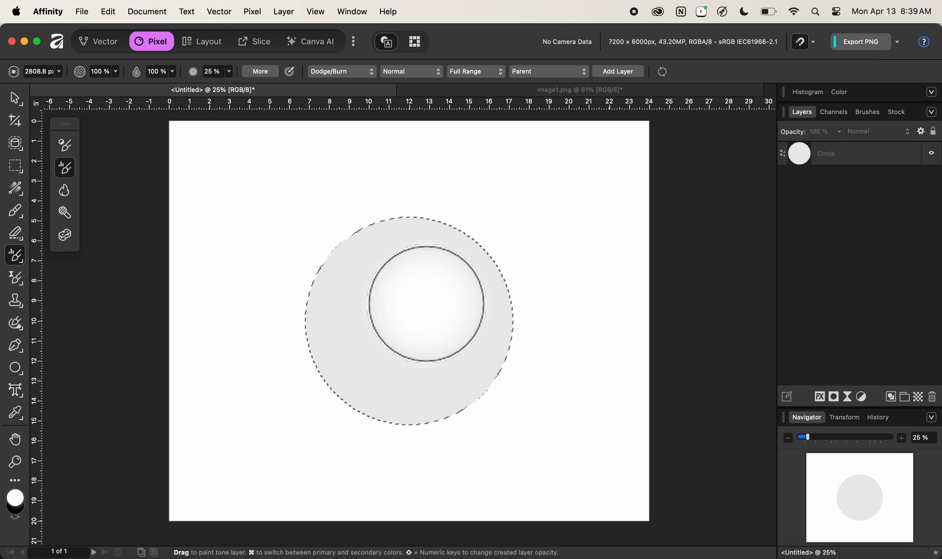
pyautogui.click(427, 304)
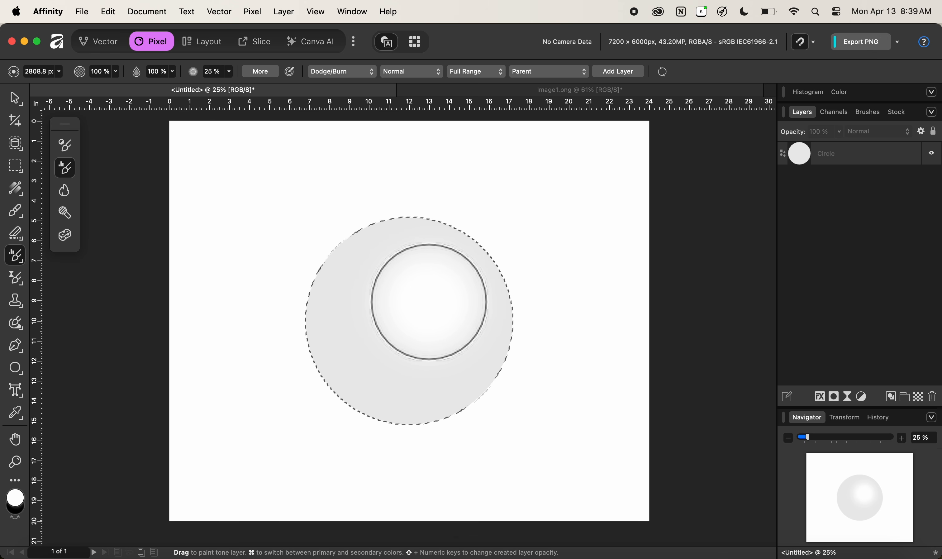
pyautogui.keyDown('super'); pyautogui.click(429, 302); pyautogui.keyUp('super')
pyautogui.keyDown('super'); pyautogui.click(429, 304); pyautogui.keyUp('super')
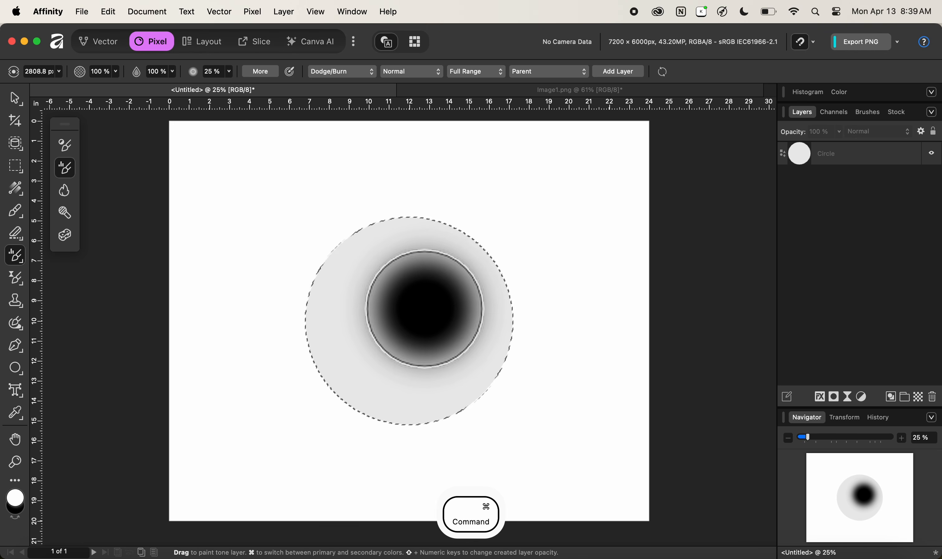
pyautogui.press('super')
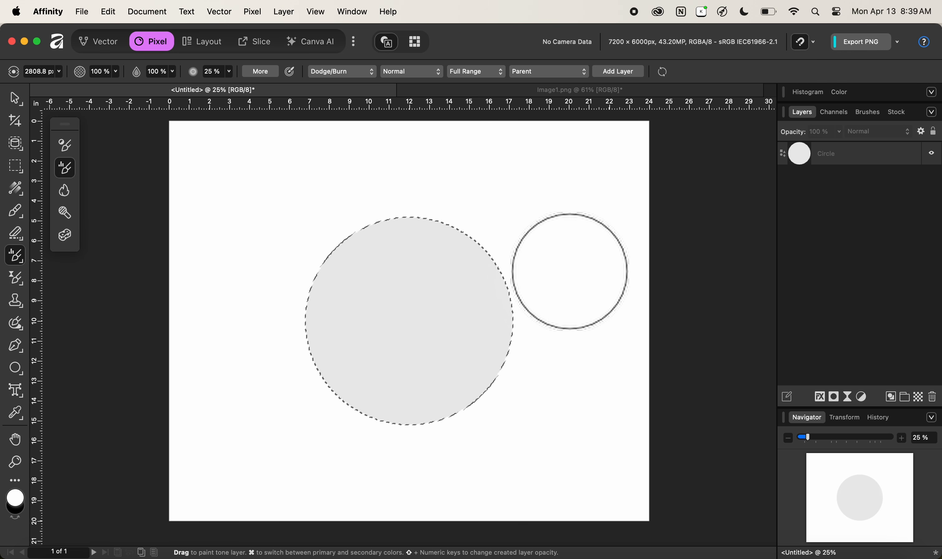
# Step: Dodge the circle's lower-right edge with one curved Tone Brush stroke
pyautogui.click(570, 275)
pyautogui.moveTo(552, 317)
pyautogui.mouseDown()
pyautogui.moveTo(526, 366)
pyautogui.moveTo(464, 425)
pyautogui.moveTo(405, 458)
pyautogui.moveTo(371, 465)
pyautogui.mouseUp()
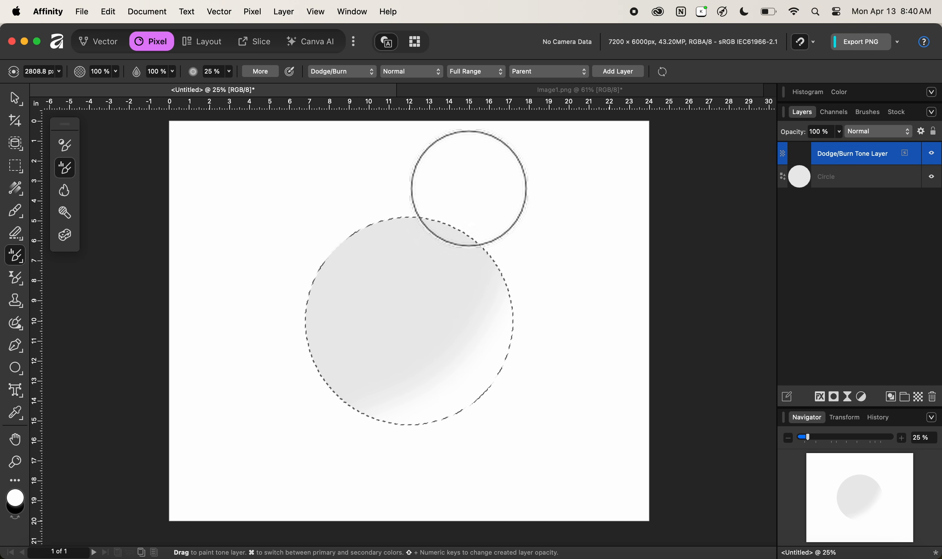
# Step: Set the Tone Brush's spacing to 1% and enlarge its size to about 3405 px
pyautogui.rightClick(469, 187)
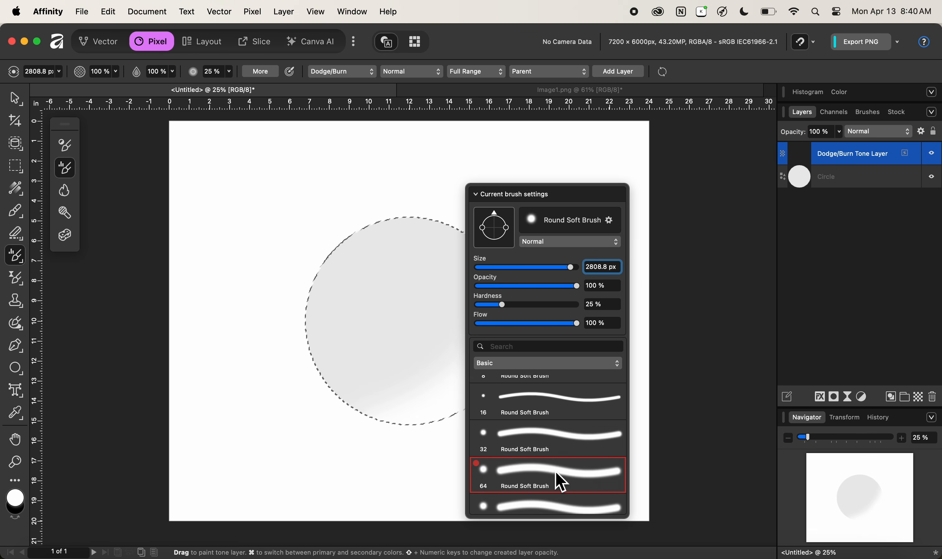
pyautogui.click(611, 223)
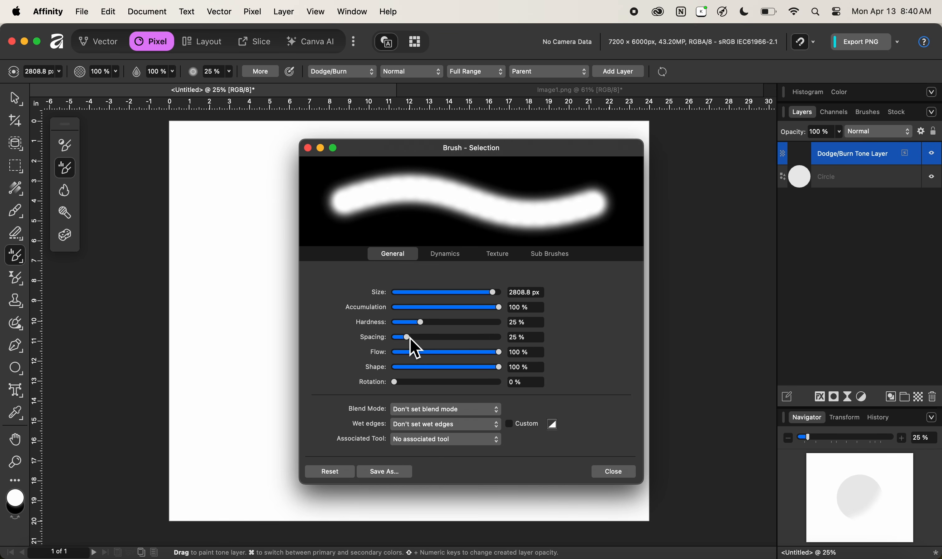
pyautogui.moveTo(411, 339); pyautogui.dragTo(426, 343)
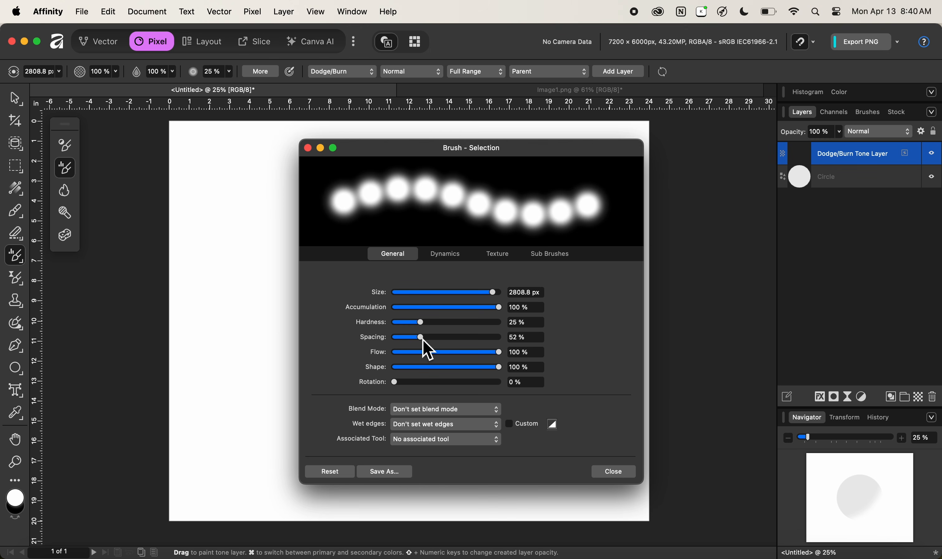
pyautogui.moveTo(424, 340); pyautogui.dragTo(391, 348)
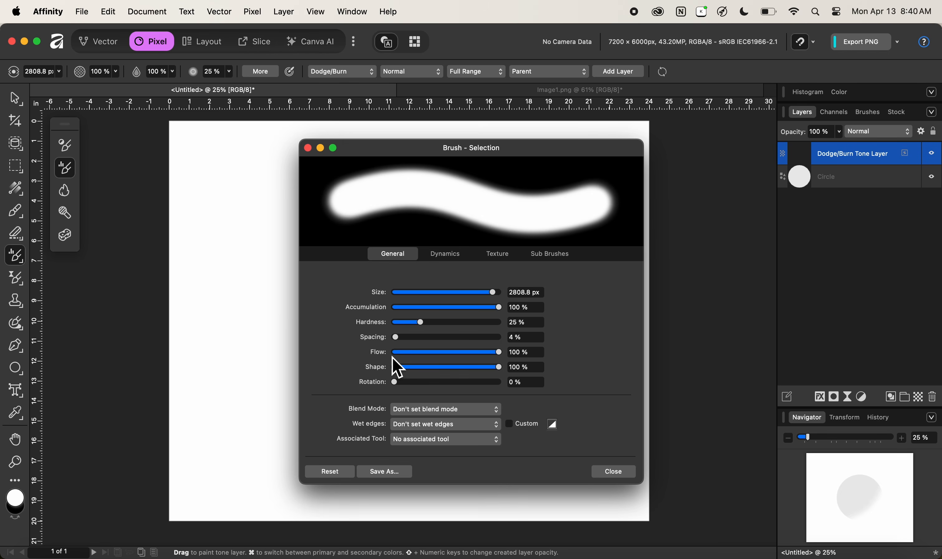
pyautogui.moveTo(400, 339); pyautogui.dragTo(386, 341)
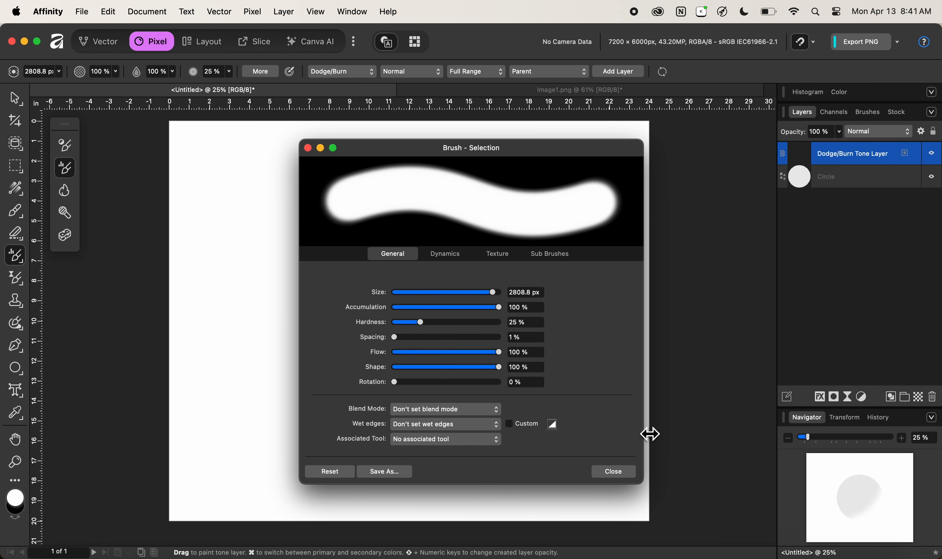
pyautogui.click(623, 475)
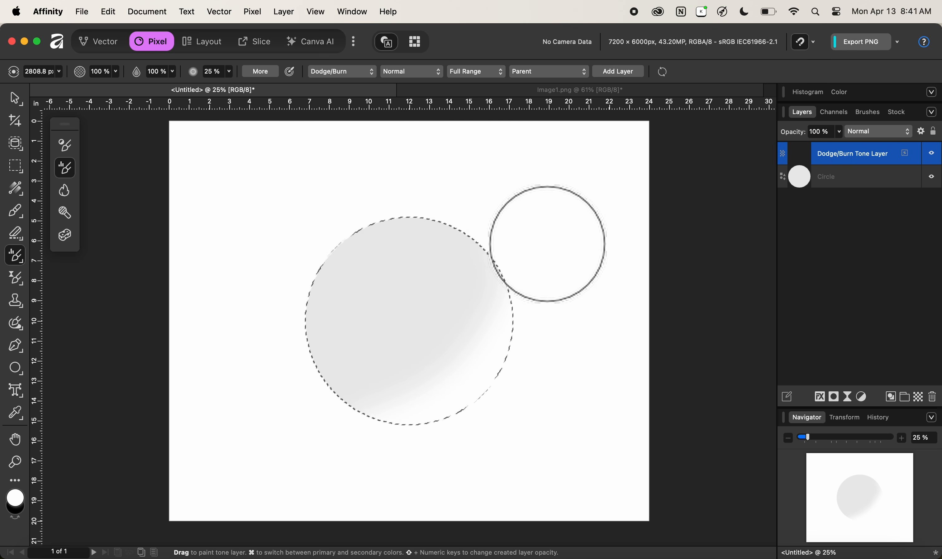
pyautogui.hotkey('ctrl', 'alt')
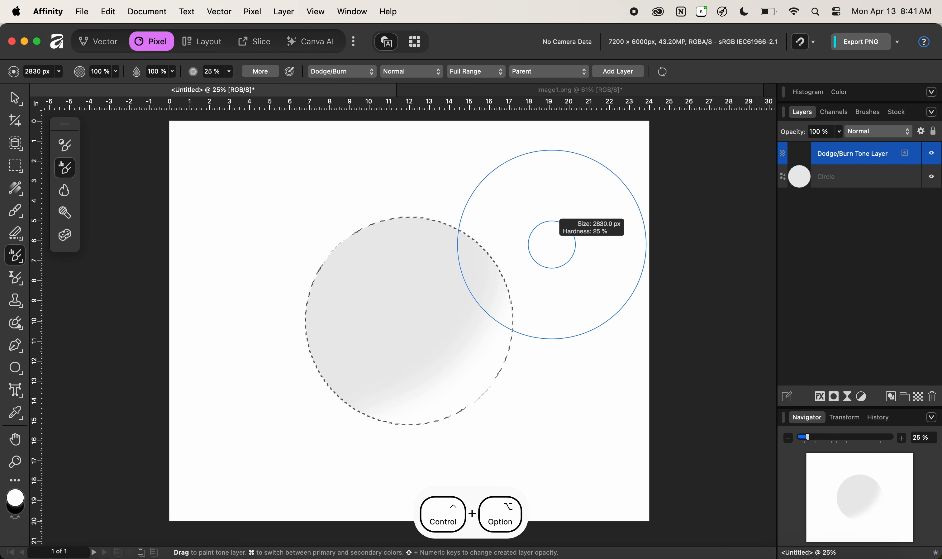
pyautogui.moveTo(551, 244); pyautogui.dragTo(573, 245)
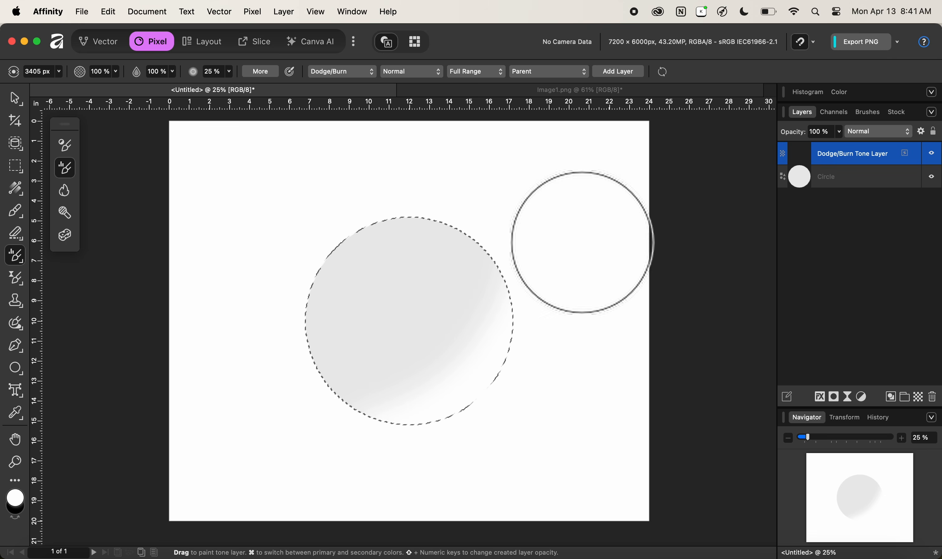
# Step: Burn the whole circle to black and dodge its centre and lower right, leaving a soft dark crescent along the upper-left edge
pyautogui.press('super')
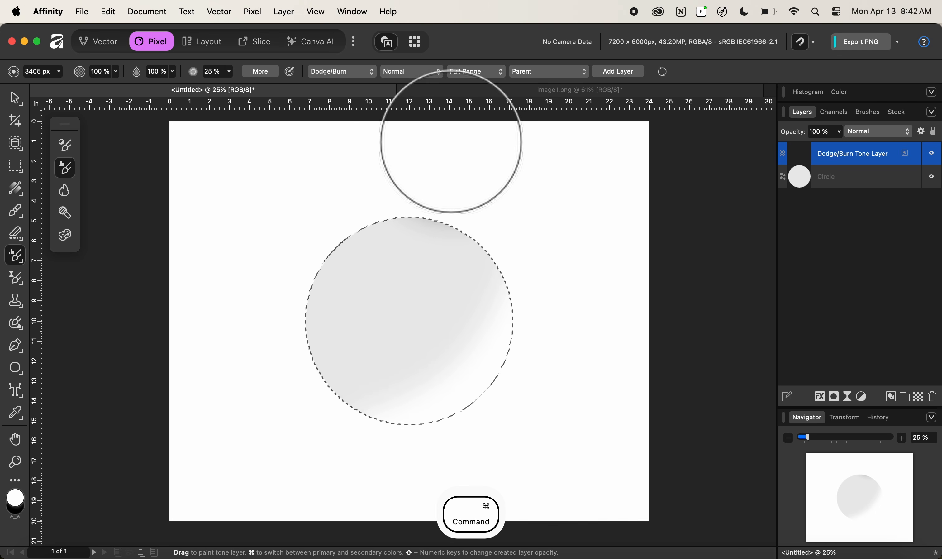
pyautogui.moveTo(451, 143)
pyautogui.mouseDown()
pyautogui.moveTo(362, 179)
pyautogui.moveTo(297, 259)
pyautogui.moveTo(263, 334)
pyautogui.moveTo(263, 433)
pyautogui.mouseUp()
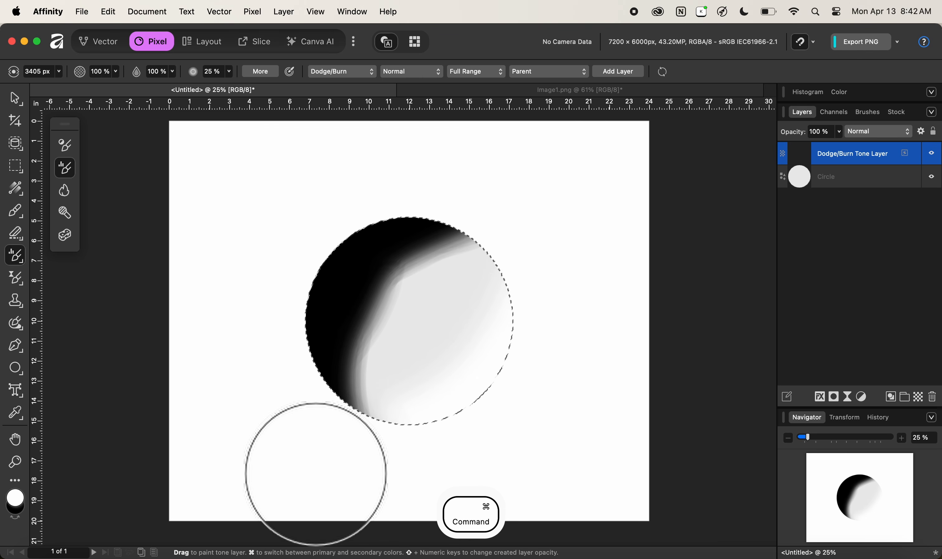
pyautogui.moveTo(315, 472)
pyautogui.mouseDown()
pyautogui.moveTo(295, 399)
pyautogui.moveTo(292, 333)
pyautogui.moveTo(311, 254)
pyautogui.moveTo(679, 252)
pyautogui.mouseUp()
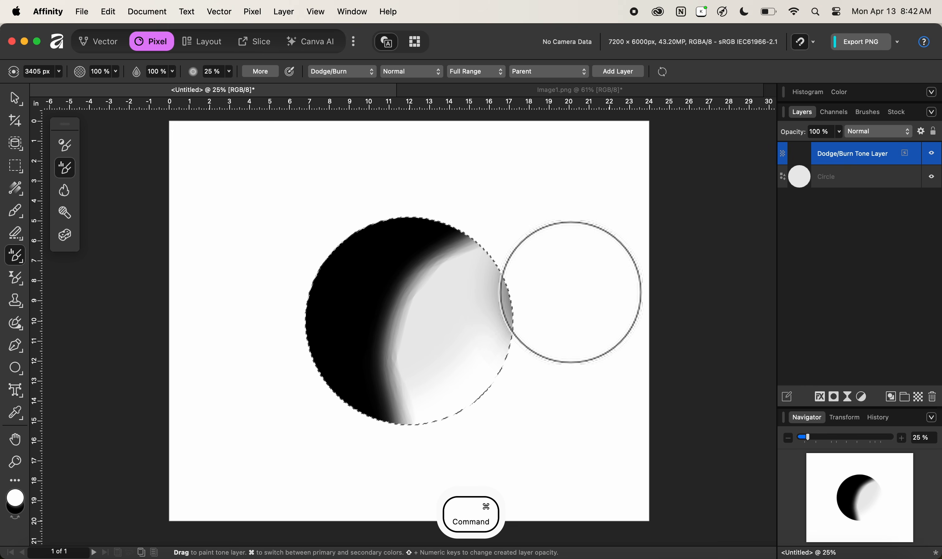
pyautogui.keyDown('super'); pyautogui.click(570, 294); pyautogui.keyUp('super')
pyautogui.moveTo(569, 294)
pyautogui.mouseDown()
pyautogui.moveTo(561, 271)
pyautogui.moveTo(507, 219)
pyautogui.moveTo(497, 230)
pyautogui.moveTo(479, 224)
pyautogui.moveTo(407, 309)
pyautogui.mouseUp()
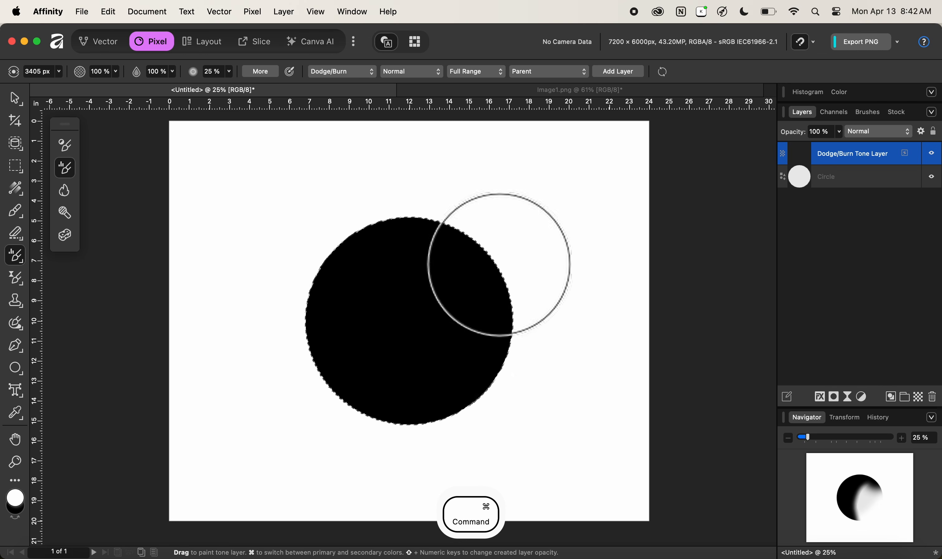
pyautogui.moveTo(433, 384)
pyautogui.mouseDown()
pyautogui.moveTo(427, 346)
pyautogui.moveTo(299, 270)
pyautogui.moveTo(389, 251)
pyautogui.mouseUp()
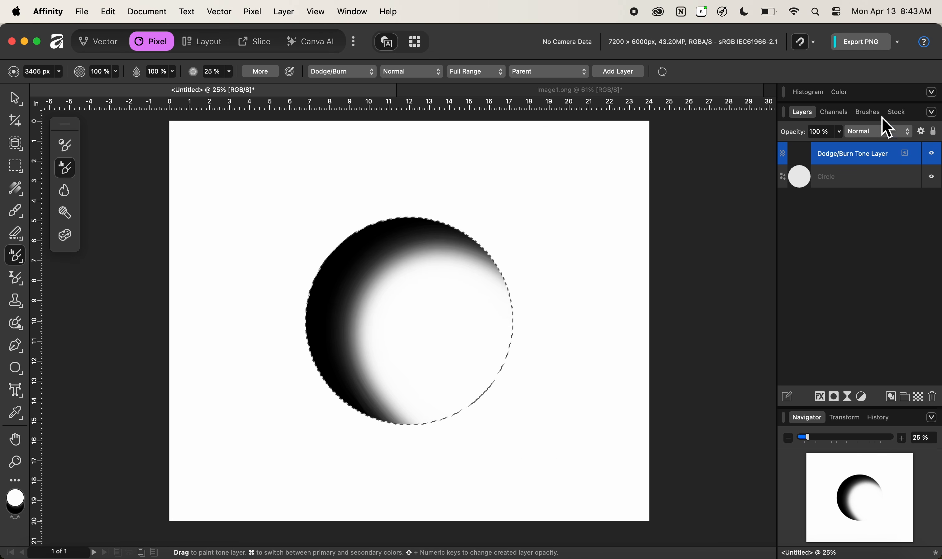
# Step: Set the Dodge/Burn Tone Layer's blend mode to Overlay and clear the circle selection
pyautogui.click(880, 134)
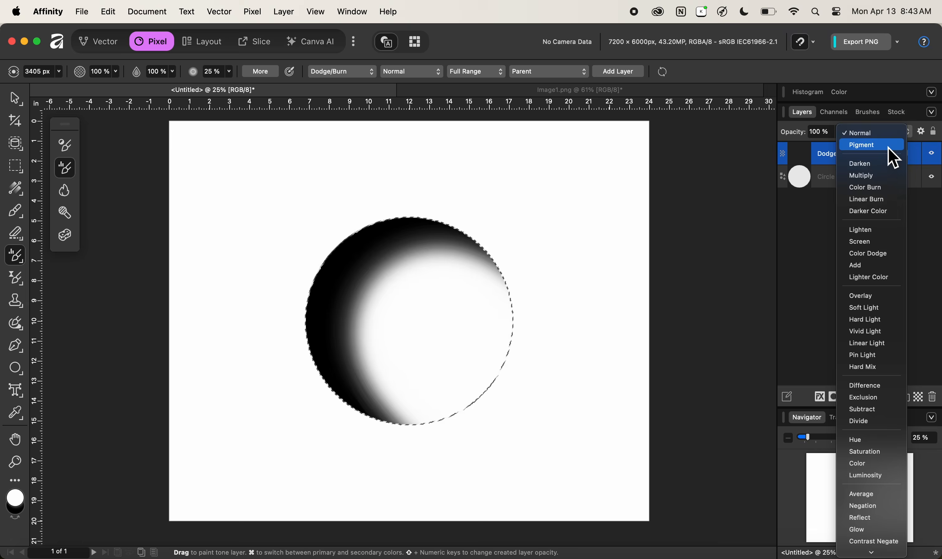
pyautogui.click(877, 297)
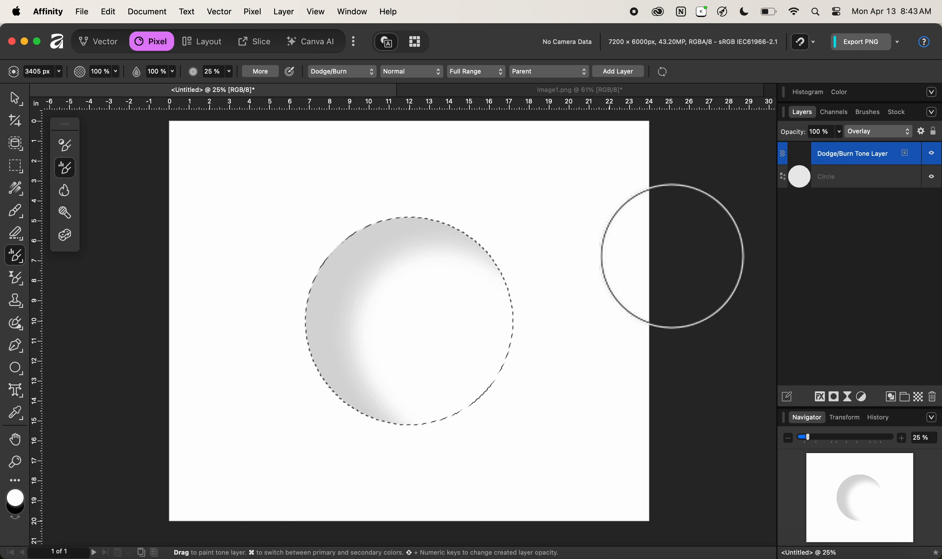
pyautogui.press('super')
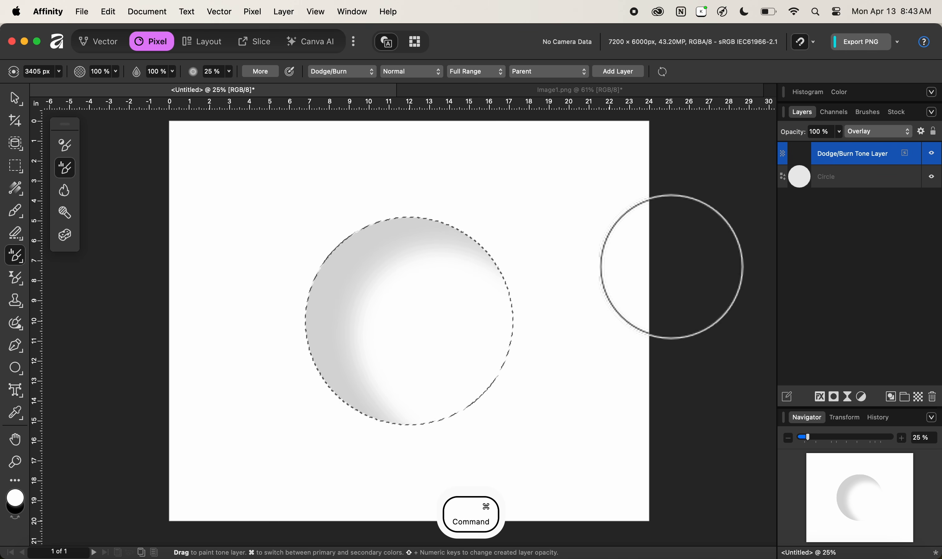
pyautogui.press('super+d')
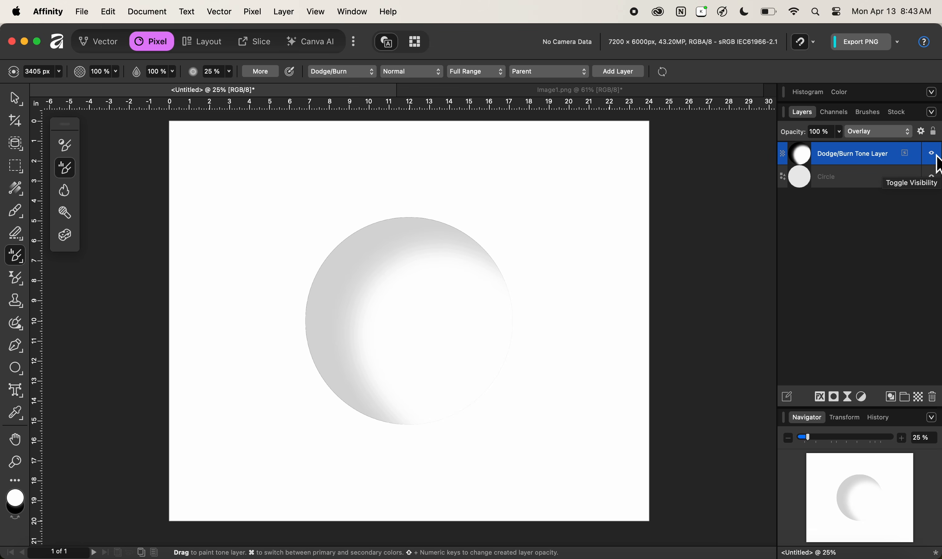
# Step: Compare the circle with the Dodge/Burn Tone Layer hidden and shown
pyautogui.click(933, 155)
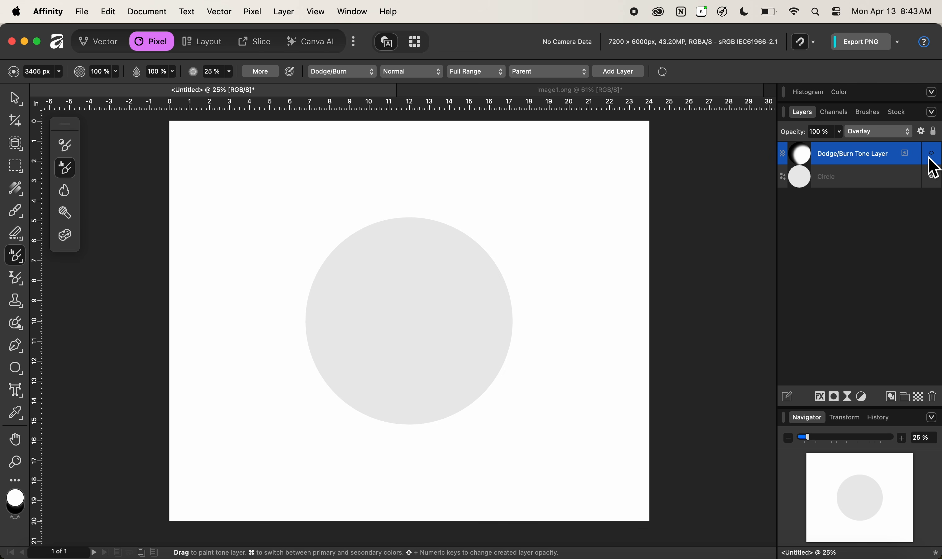
pyautogui.click(933, 155)
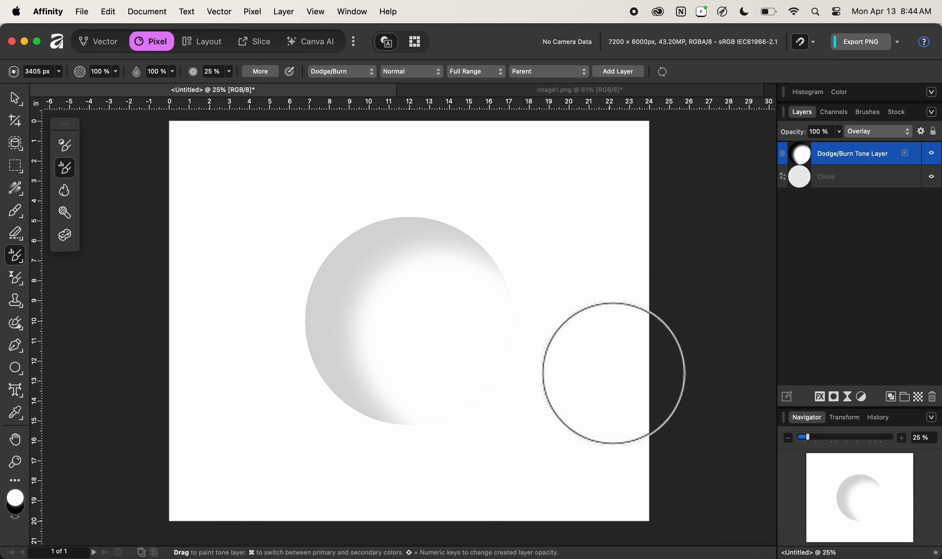
# Step: In the Image1.png portrait, set the Tone Brush to about 668 px with 0% hardness
pyautogui.click(579, 92)
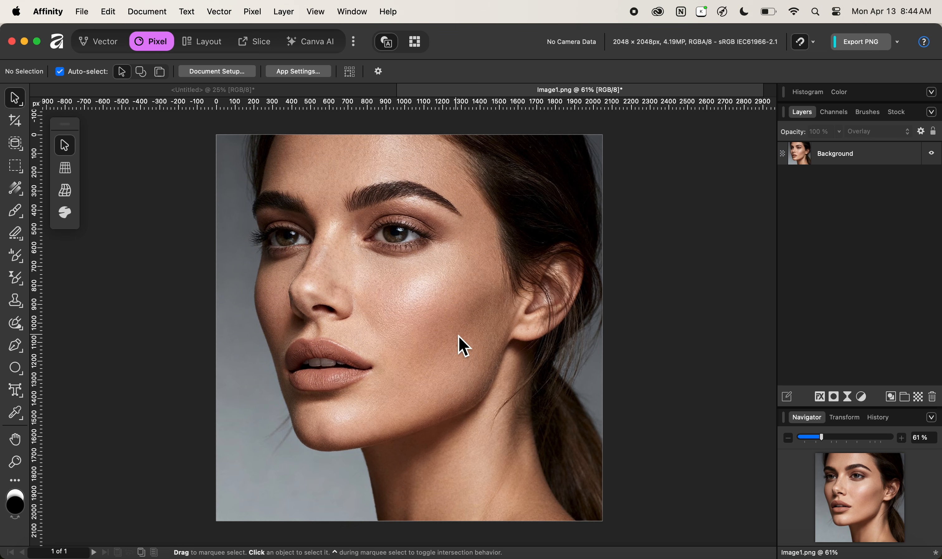
pyautogui.click(18, 256)
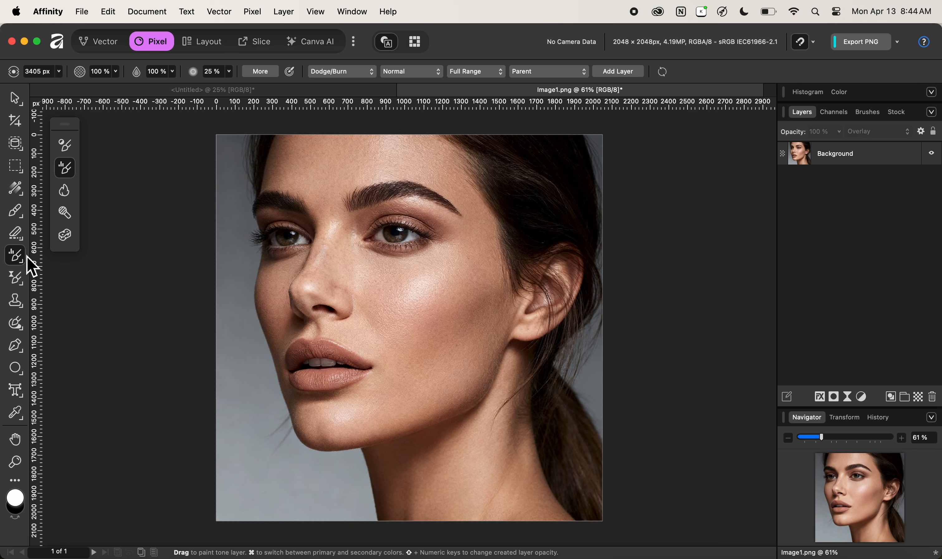
pyautogui.moveTo(267, 298)
pyautogui.mouseDown()
pyautogui.moveTo(357, 288)
pyautogui.moveTo(383, 294)
pyautogui.moveTo(383, 312)
pyautogui.mouseUp()
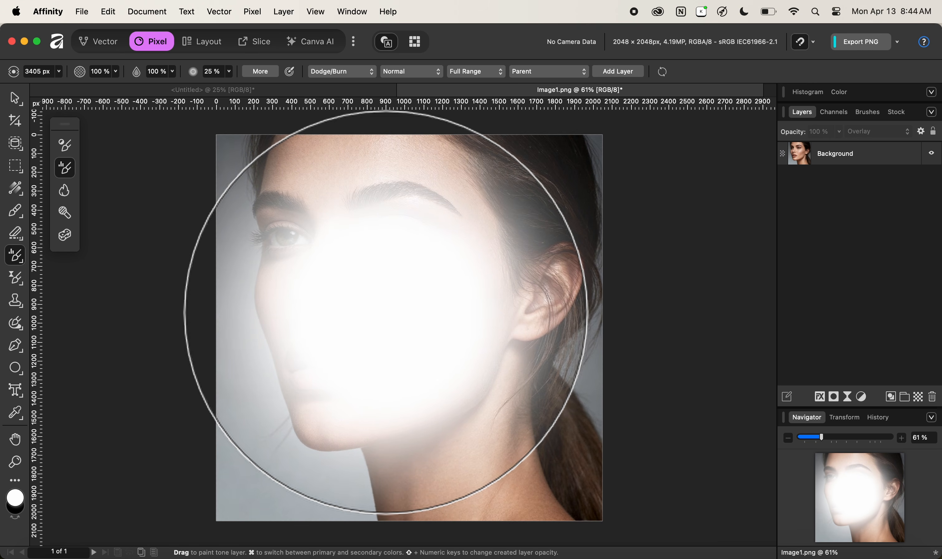
pyautogui.press('ctrl')
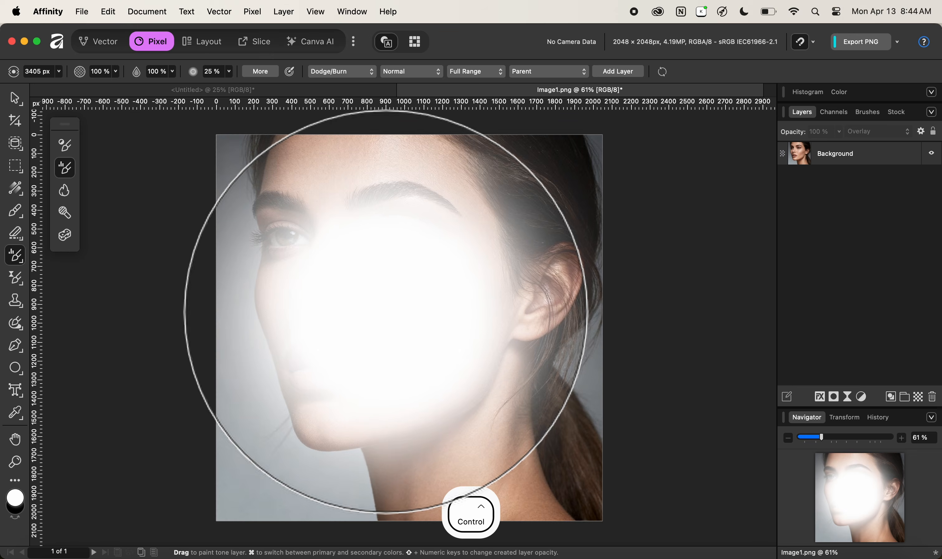
pyautogui.hotkey('ctrl', 'alt')
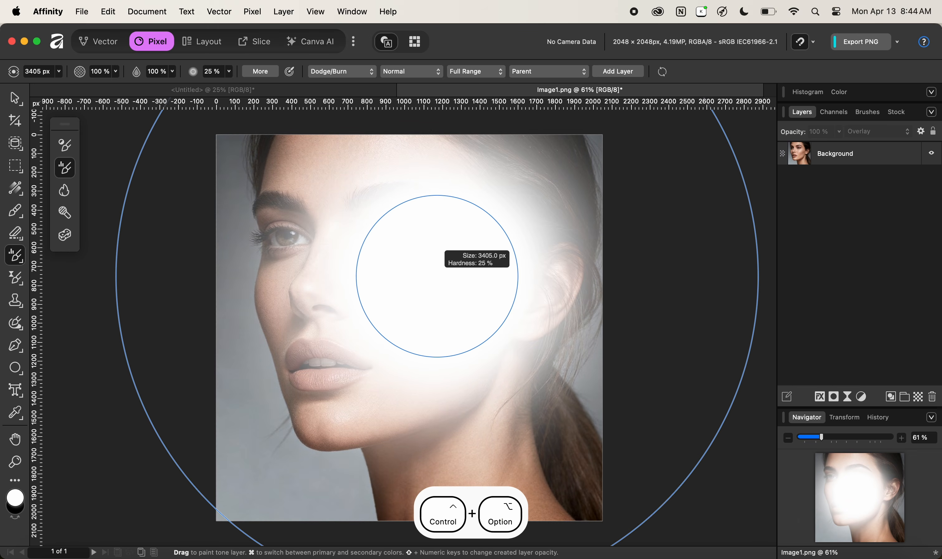
pyautogui.moveTo(437, 276); pyautogui.dragTo(335, 276)
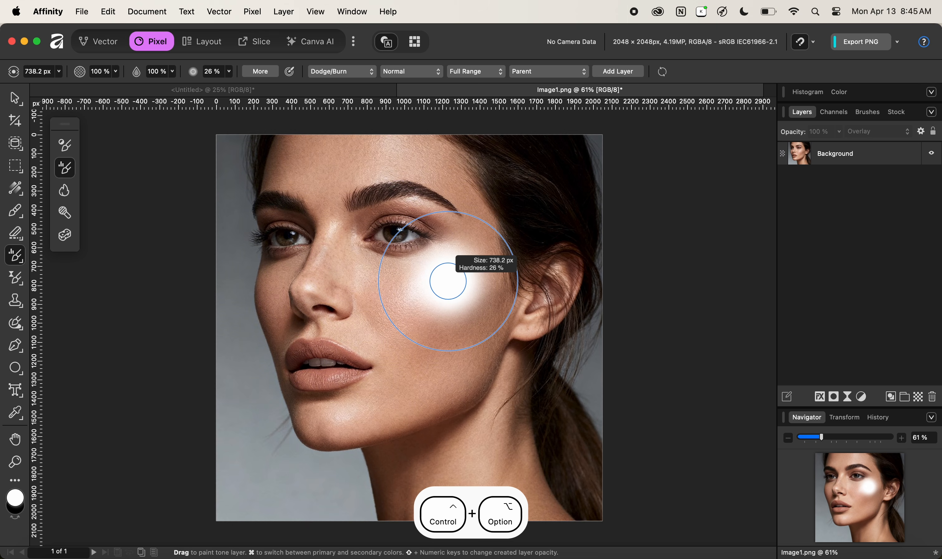
pyautogui.moveTo(448, 281); pyautogui.dragTo(448, 281)
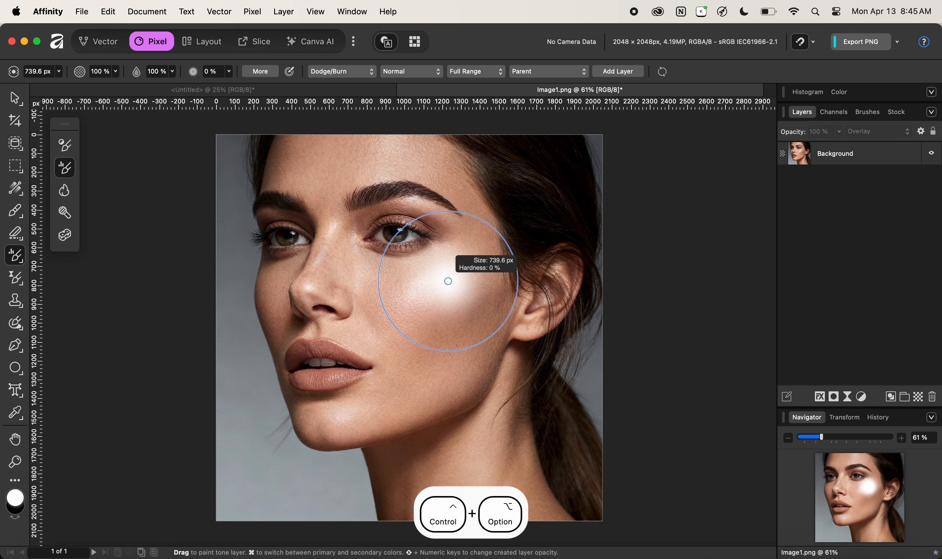
pyautogui.moveTo(448, 281); pyautogui.dragTo(448, 281)
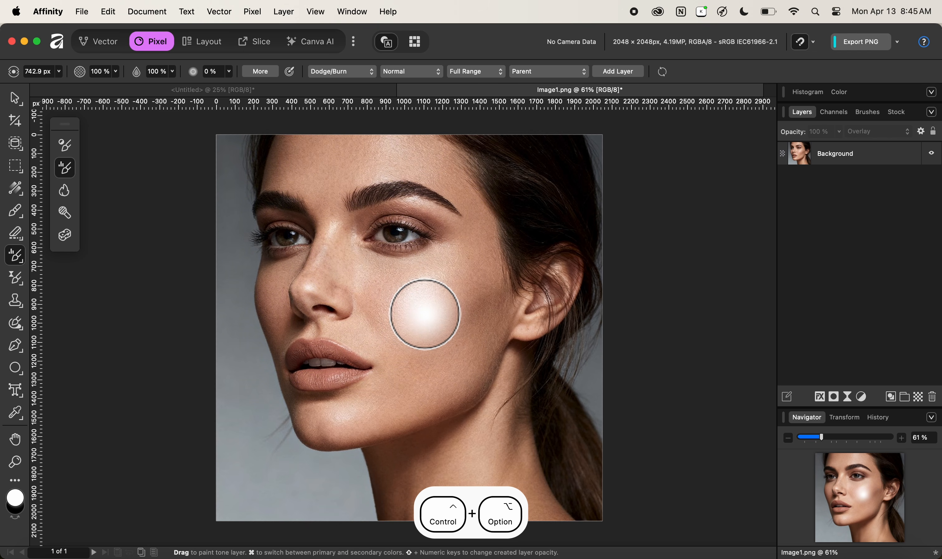
pyautogui.moveTo(415, 318); pyautogui.dragTo(415, 318)
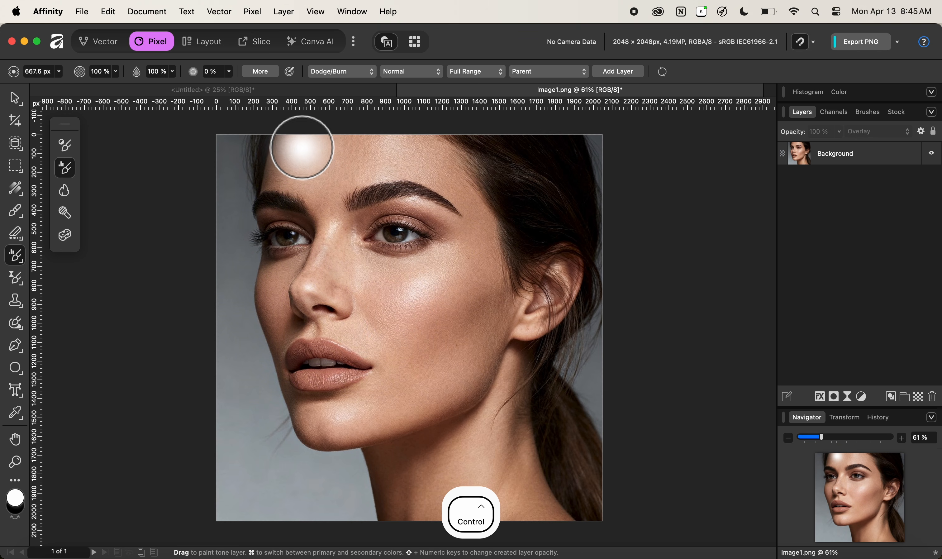
# Step: Dodge the face and neck skin to solid white with a brush of about 348 to 472 px, sparing the brows, eyes and lips
pyautogui.moveTo(303, 147)
pyautogui.mouseDown()
pyautogui.moveTo(301, 162)
pyautogui.moveTo(412, 158)
pyautogui.moveTo(399, 160)
pyautogui.mouseUp()
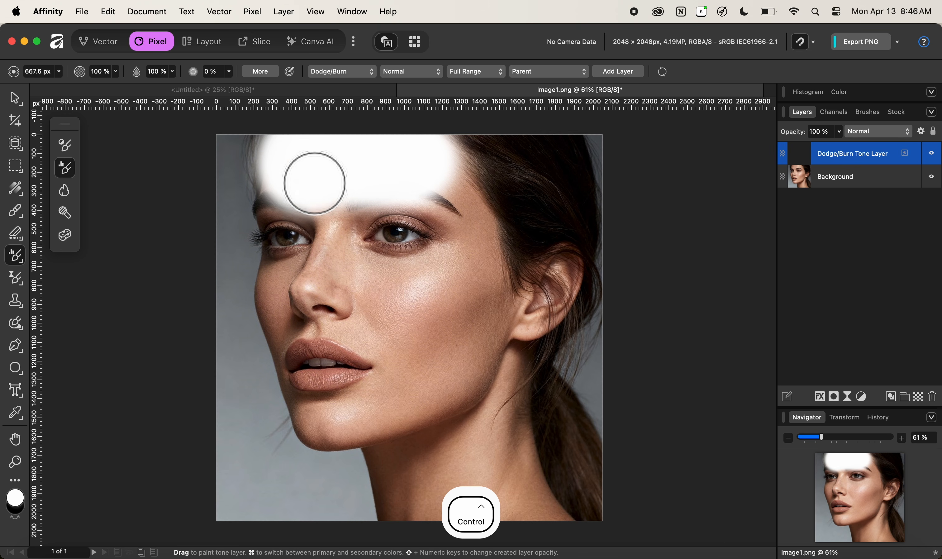
pyautogui.press('ctrl+super+z')
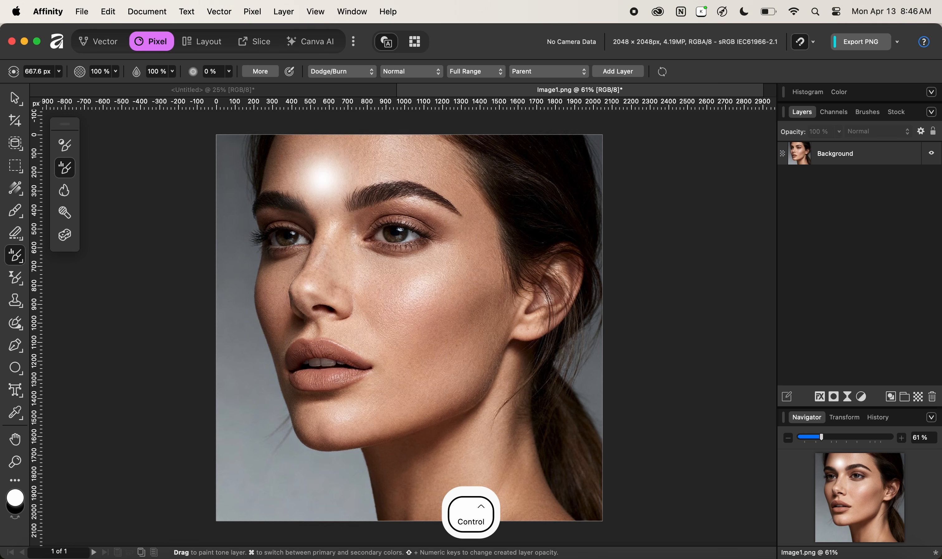
pyautogui.hotkey('ctrl', 'alt')
pyautogui.moveTo(363, 195); pyautogui.dragTo(364, 195)
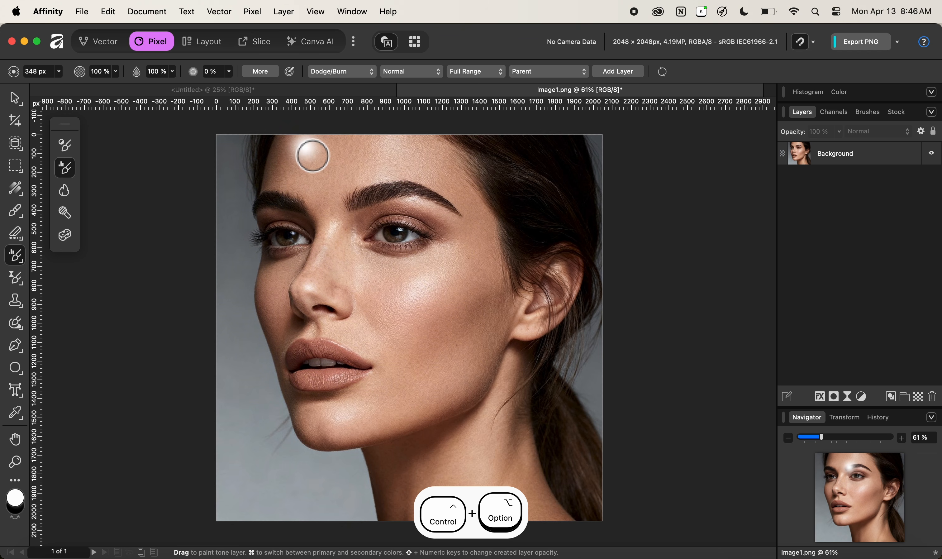
pyautogui.moveTo(309, 159)
pyautogui.mouseDown()
pyautogui.moveTo(303, 152)
pyautogui.moveTo(305, 172)
pyautogui.moveTo(358, 176)
pyautogui.moveTo(437, 164)
pyautogui.mouseUp()
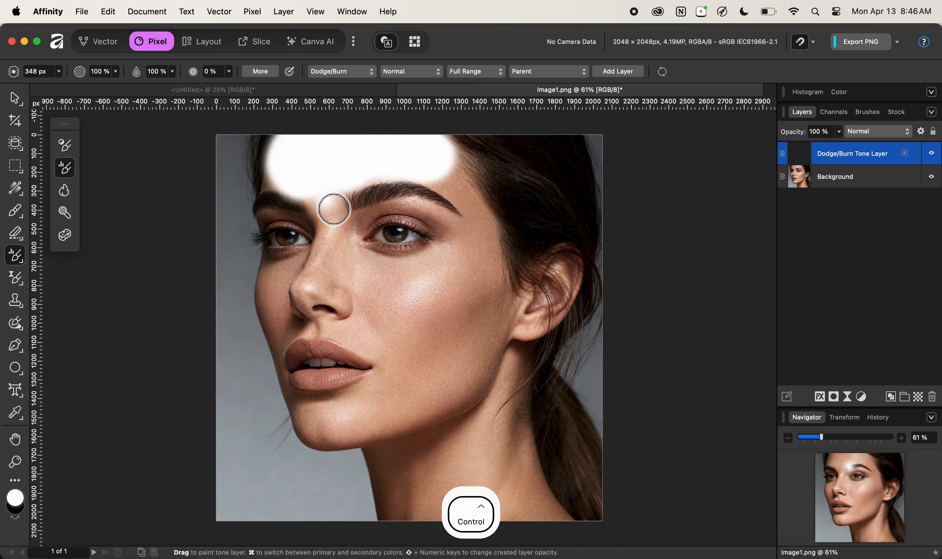
pyautogui.moveTo(333, 196)
pyautogui.mouseDown()
pyautogui.moveTo(305, 205)
pyautogui.moveTo(329, 243)
pyautogui.moveTo(328, 273)
pyautogui.moveTo(307, 287)
pyautogui.moveTo(362, 294)
pyautogui.moveTo(351, 216)
pyautogui.mouseUp()
pyautogui.moveTo(327, 275)
pyautogui.mouseDown()
pyautogui.moveTo(295, 275)
pyautogui.moveTo(271, 308)
pyautogui.moveTo(292, 333)
pyautogui.moveTo(331, 329)
pyautogui.moveTo(399, 361)
pyautogui.moveTo(405, 332)
pyautogui.moveTo(378, 295)
pyautogui.moveTo(335, 303)
pyautogui.moveTo(350, 314)
pyautogui.moveTo(389, 308)
pyautogui.moveTo(375, 273)
pyautogui.moveTo(420, 282)
pyautogui.moveTo(402, 267)
pyautogui.mouseUp()
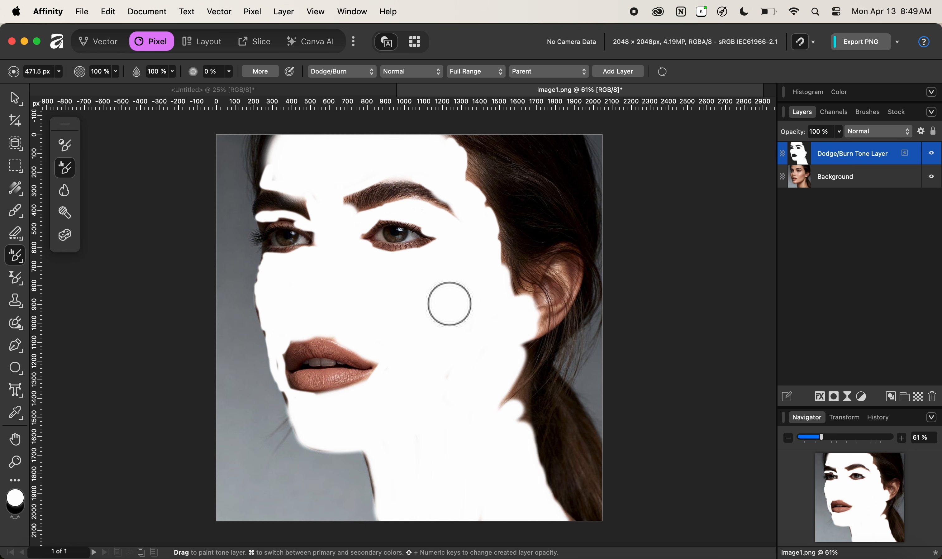
# Step: Rename the Dodge/Burn Tone Layer as Dodge
pyautogui.doubleClick(859, 157)
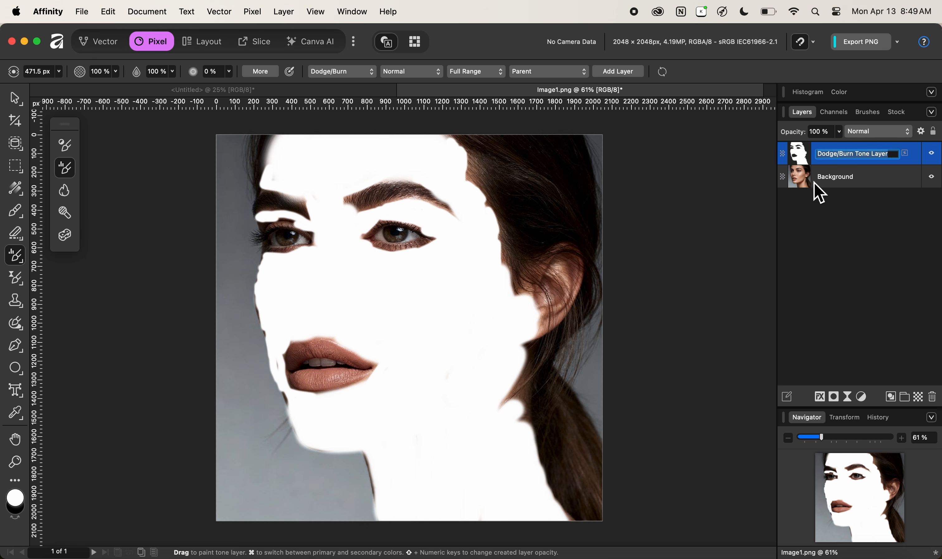
pyautogui.press('BackSpace')
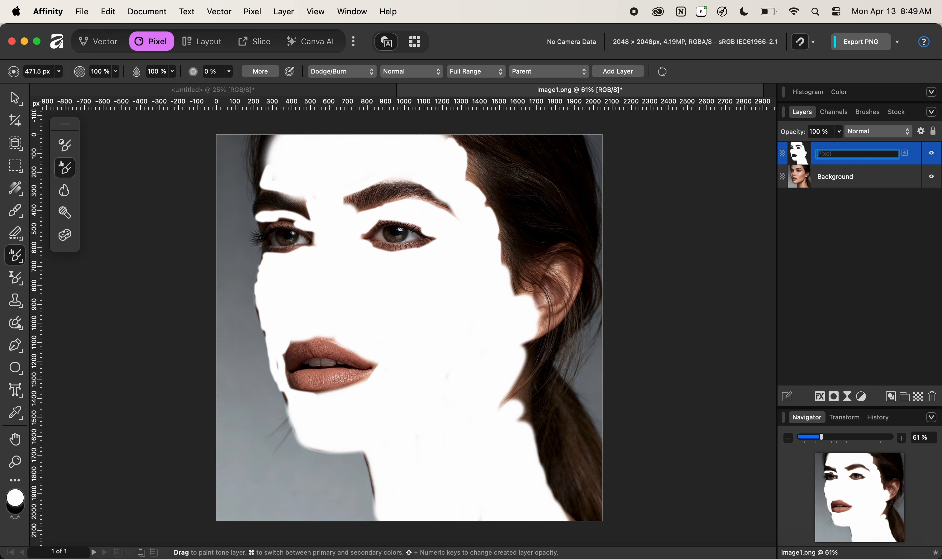
pyautogui.write('Dodge')
pyautogui.press('Return')
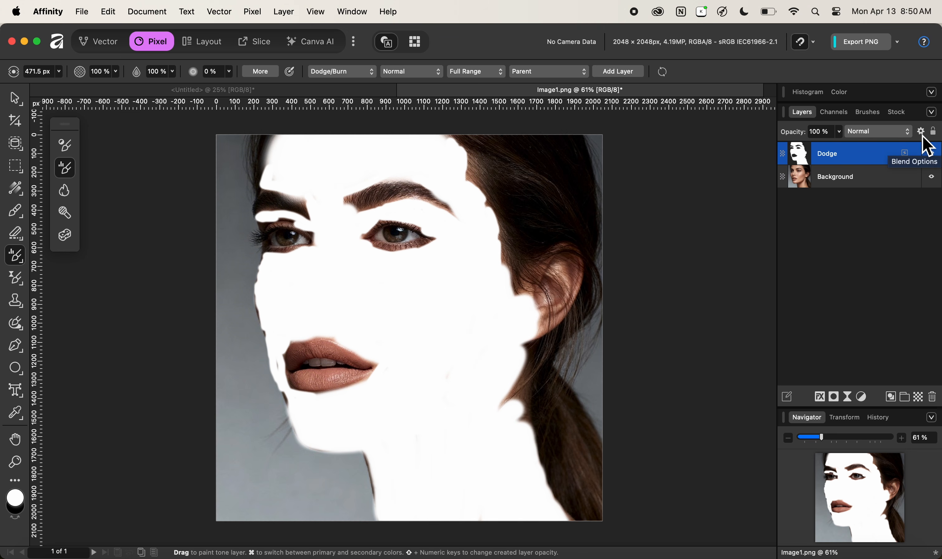
# Step: In the Dodge layer's blend options, lower the dark end of the underlying composition curve to 0% output at 0% input
pyautogui.click(929, 145)
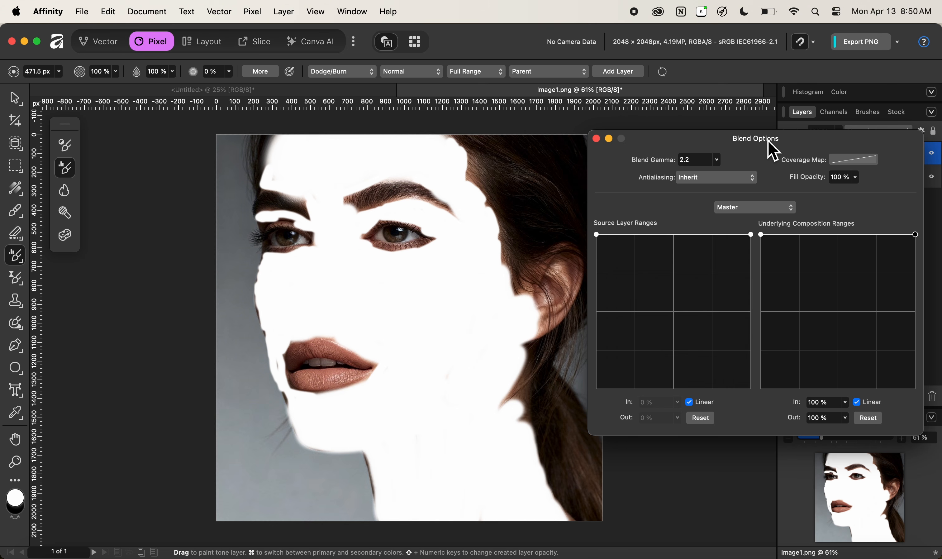
pyautogui.moveTo(769, 142); pyautogui.dragTo(779, 52)
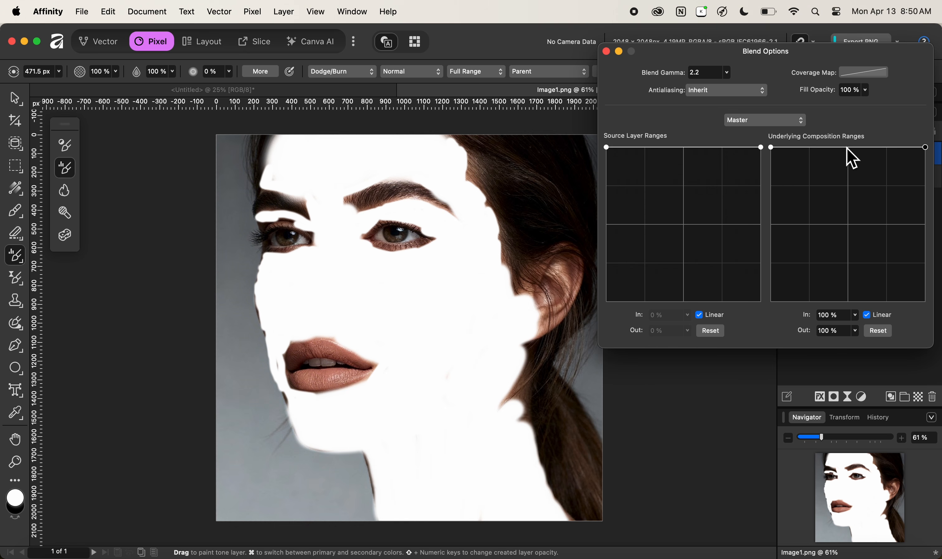
pyautogui.click(772, 150)
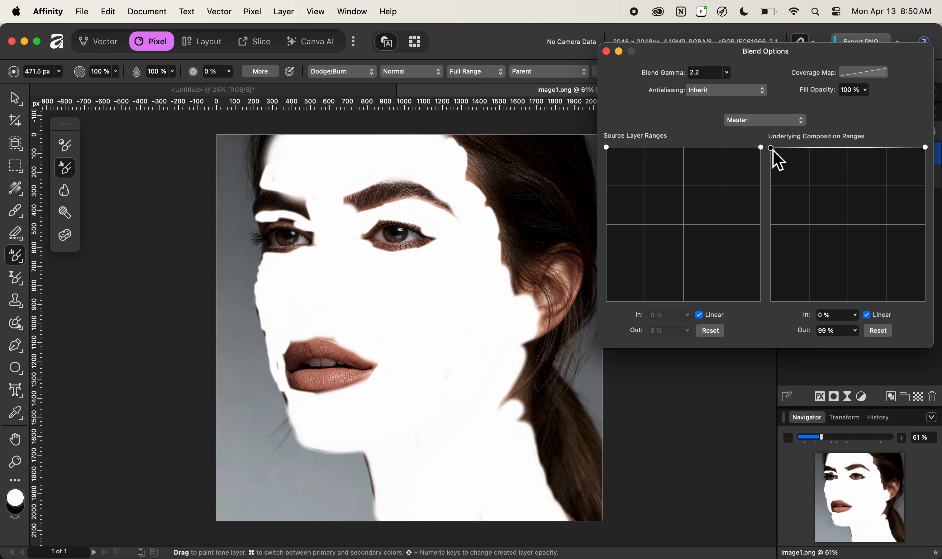
pyautogui.moveTo(774, 152); pyautogui.dragTo(749, 306)
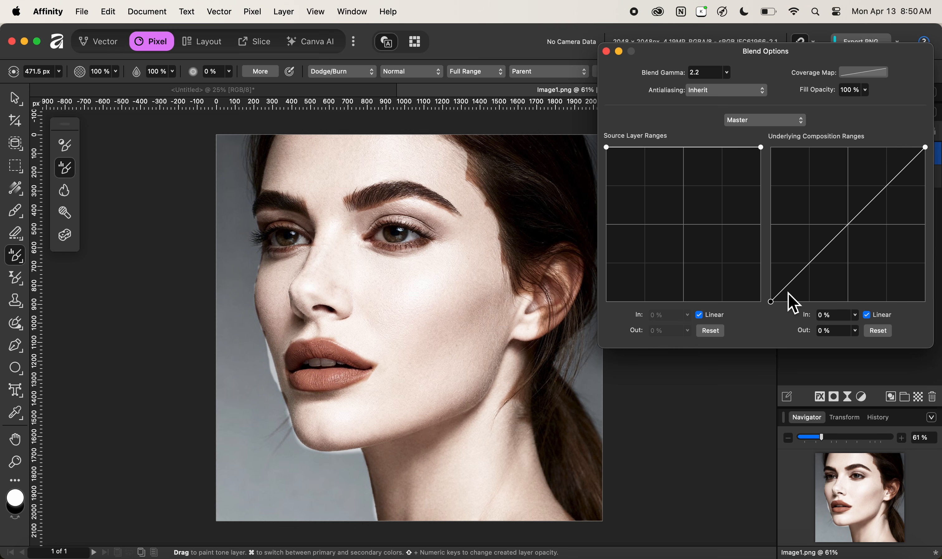
pyautogui.click(607, 51)
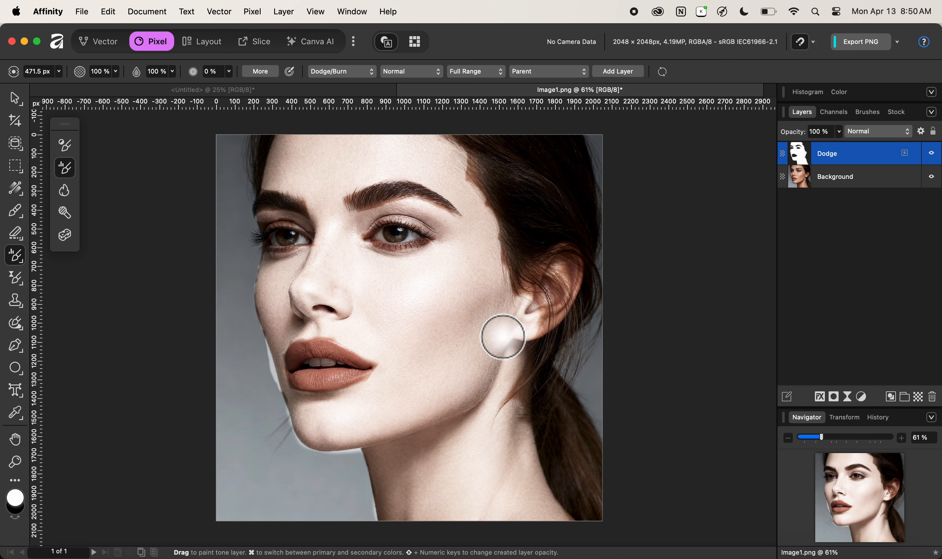
# Step: Erase the Dodge layer's white spill along the outer cheek, jaw and neck edge with an Erase Brush of about 65 px
pyautogui.moveTo(505, 332); pyautogui.dragTo(492, 347)
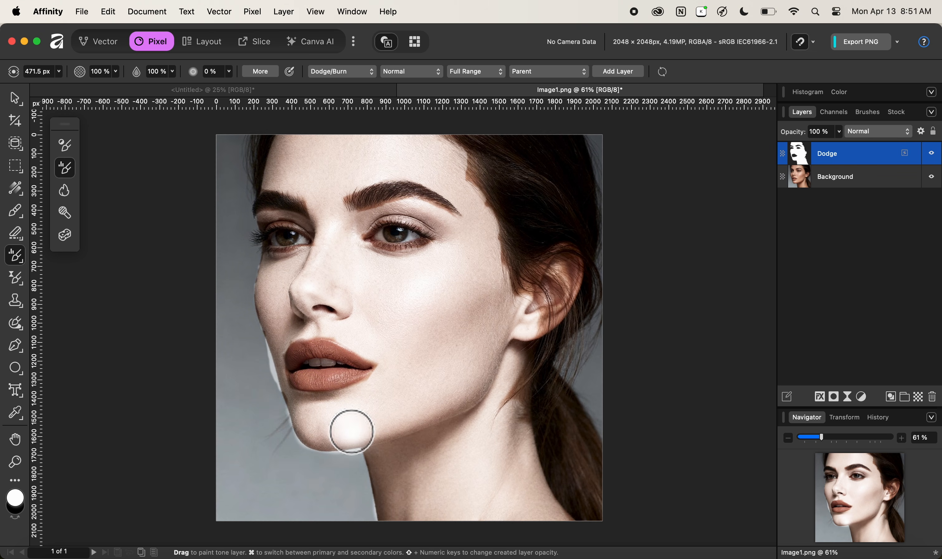
pyautogui.click(17, 234)
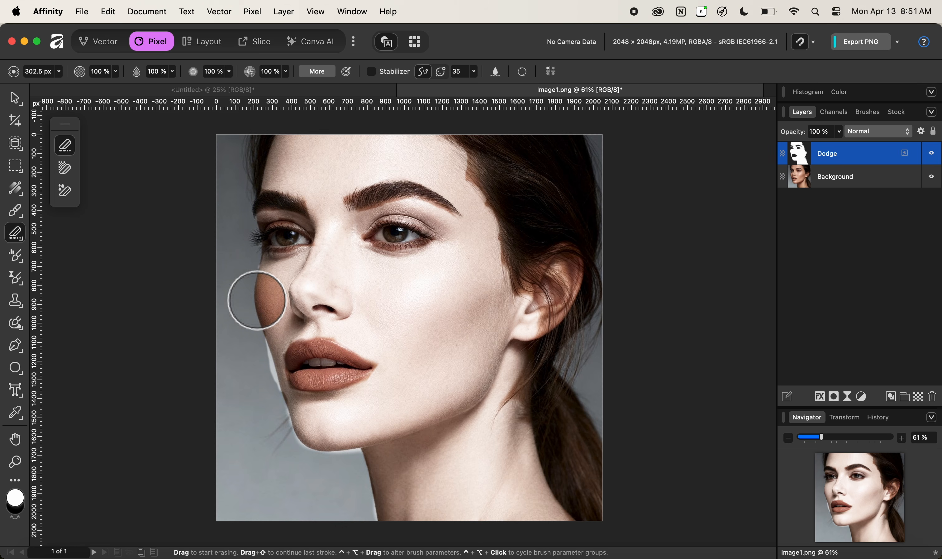
pyautogui.moveTo(267, 298)
pyautogui.mouseDown()
pyautogui.moveTo(225, 298)
pyautogui.moveTo(264, 301)
pyautogui.mouseUp()
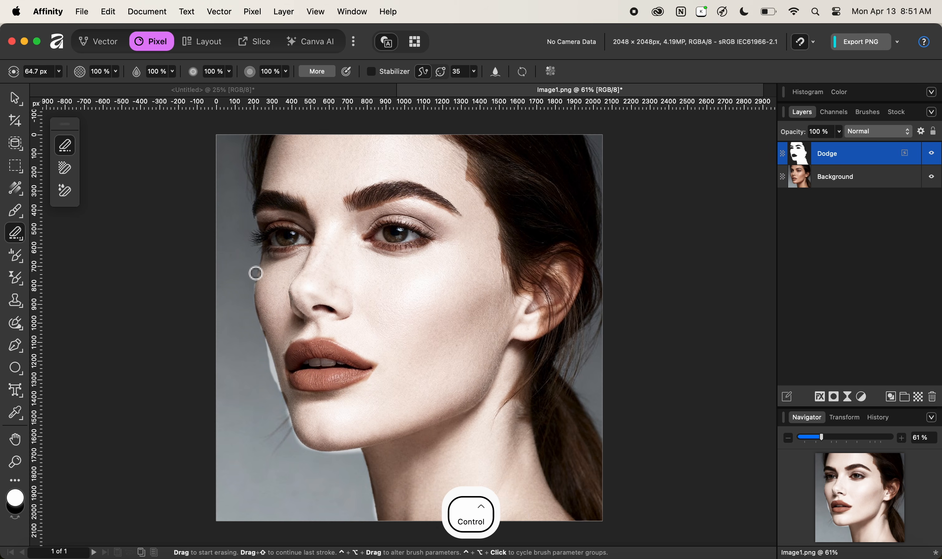
pyautogui.moveTo(261, 341)
pyautogui.mouseDown()
pyautogui.moveTo(305, 453)
pyautogui.moveTo(312, 459)
pyautogui.moveTo(301, 445)
pyautogui.moveTo(315, 459)
pyautogui.moveTo(361, 456)
pyautogui.moveTo(349, 487)
pyautogui.moveTo(378, 519)
pyautogui.moveTo(375, 532)
pyautogui.mouseUp()
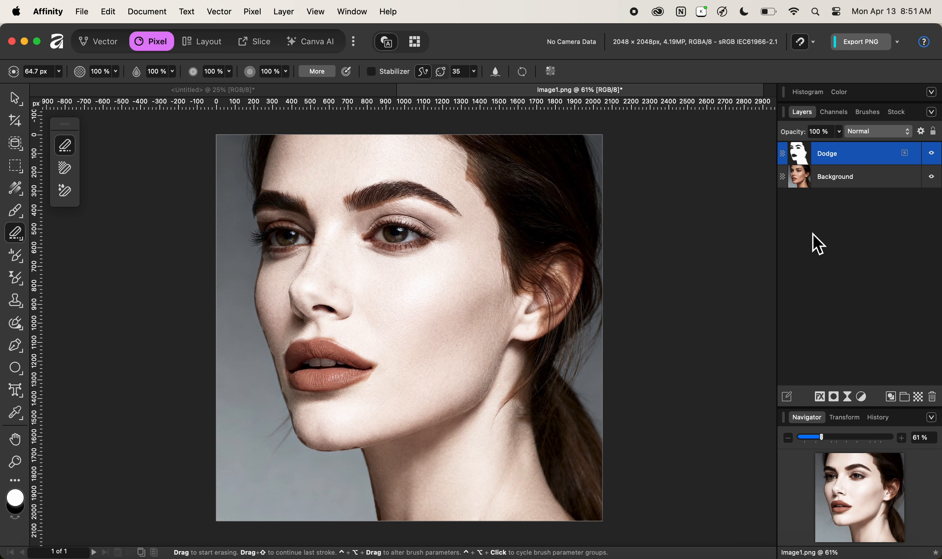
# Step: Add a midpoint to the Dodge layer's underlying composition curve at 50% input and lower it to 0% output
pyautogui.click(921, 132)
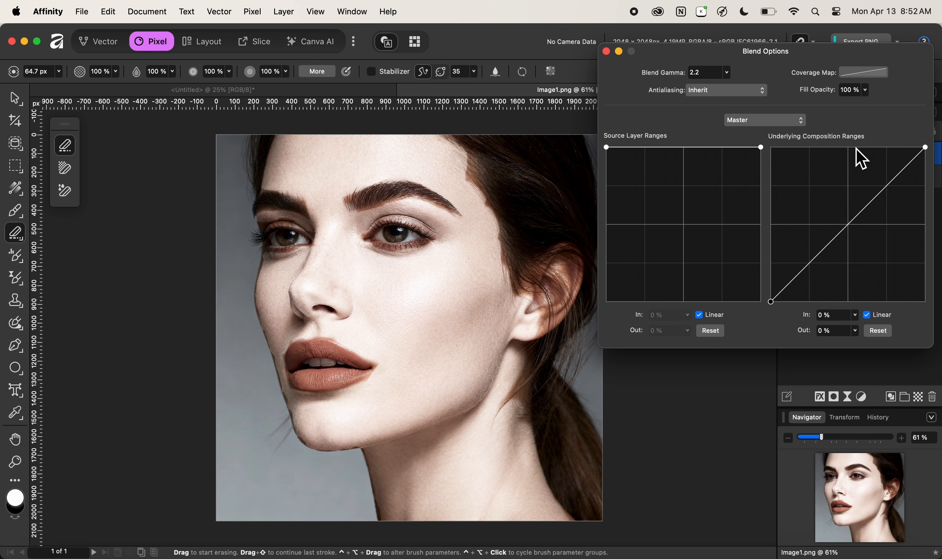
pyautogui.click(850, 226)
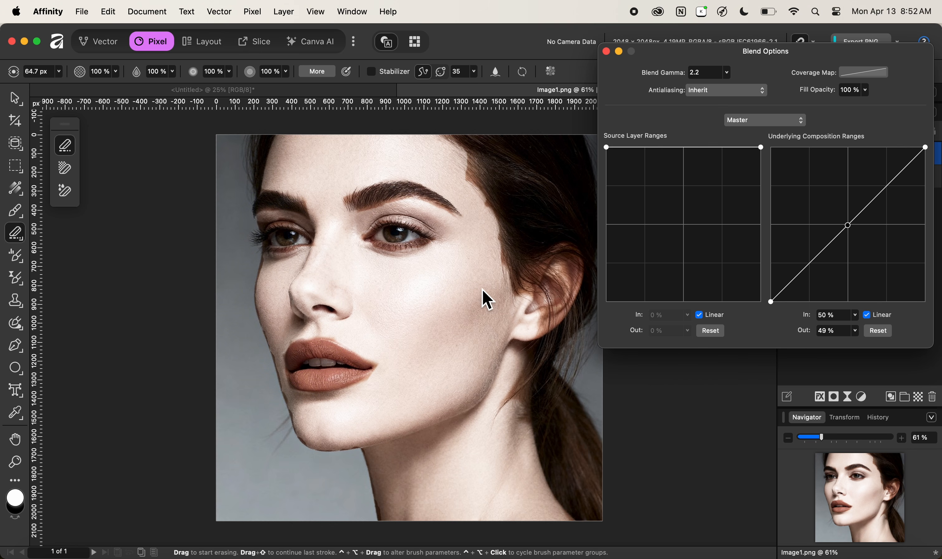
pyautogui.moveTo(763, 54); pyautogui.dragTo(612, 76)
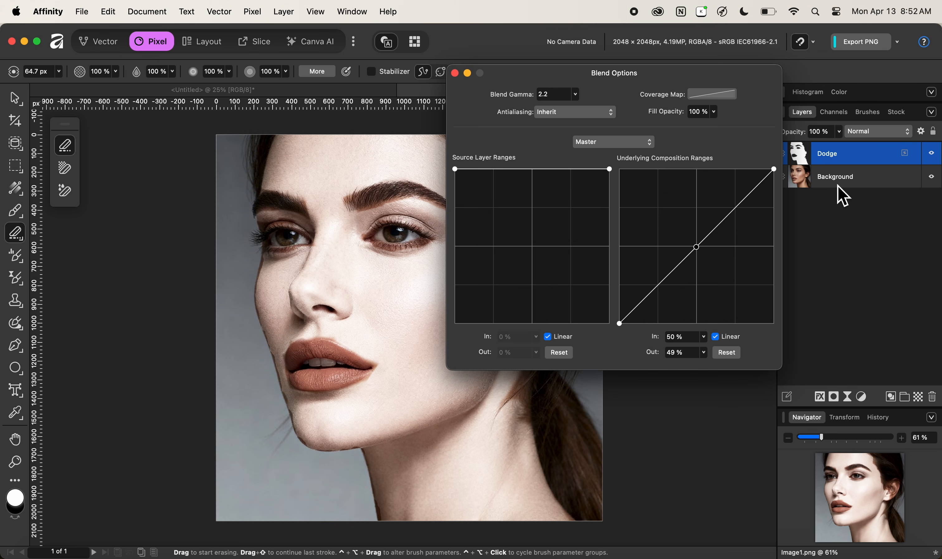
pyautogui.moveTo(617, 67); pyautogui.dragTo(765, 71)
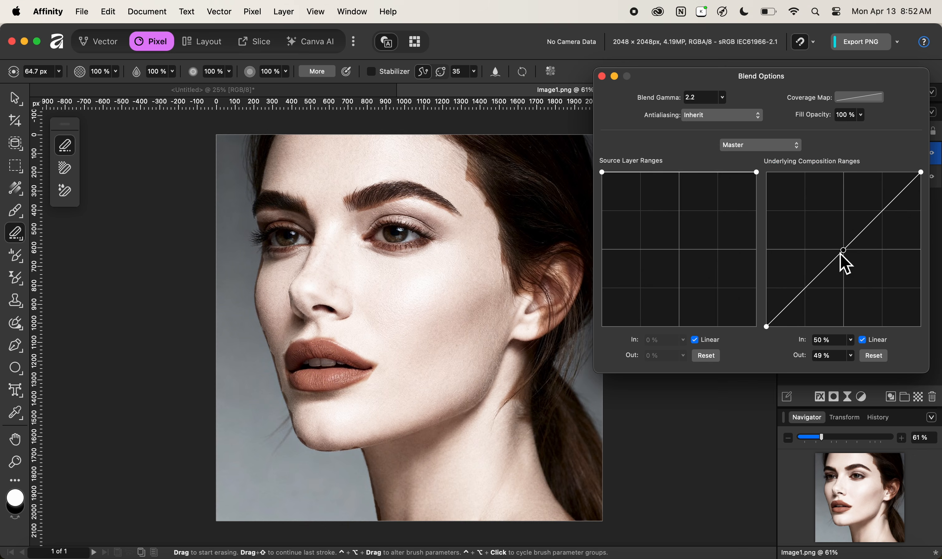
pyautogui.moveTo(847, 254); pyautogui.dragTo(844, 328)
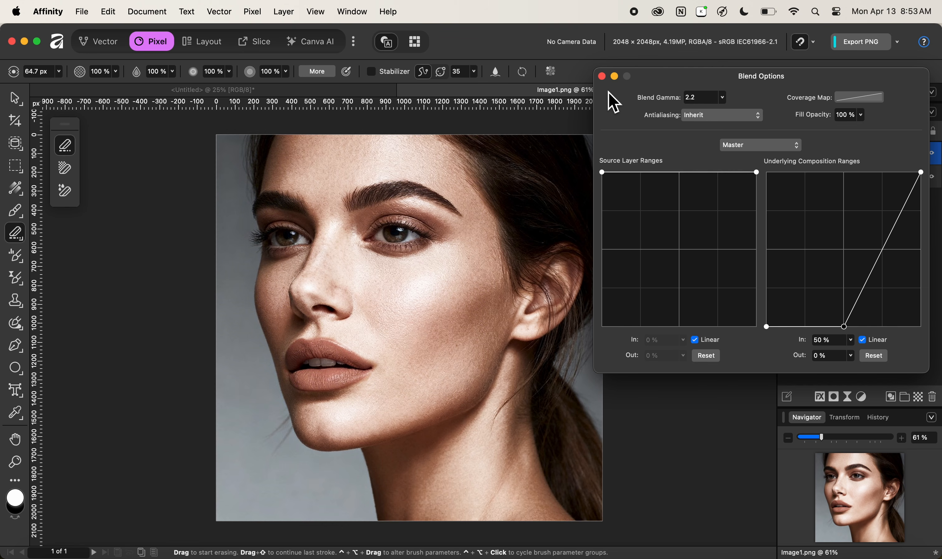
pyautogui.click(601, 76)
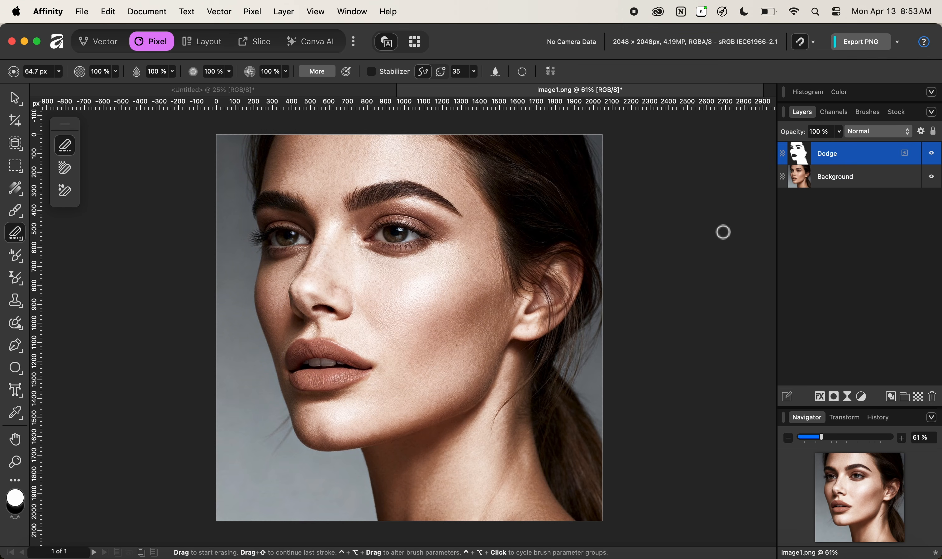
# Step: Load the Dodge layer's painted area as a selection and hide the Dodge layer
pyautogui.click(933, 156)
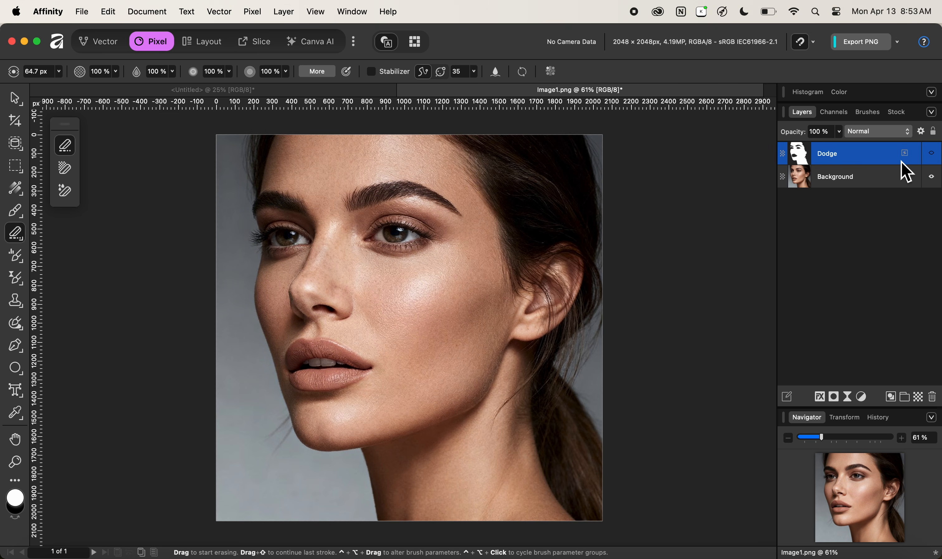
pyautogui.press('super')
pyautogui.click(933, 158)
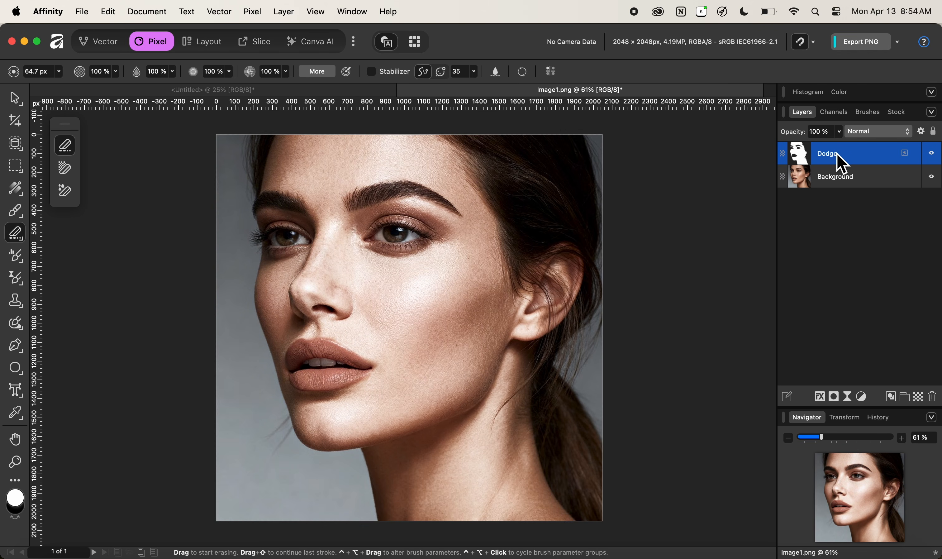
pyautogui.press('super')
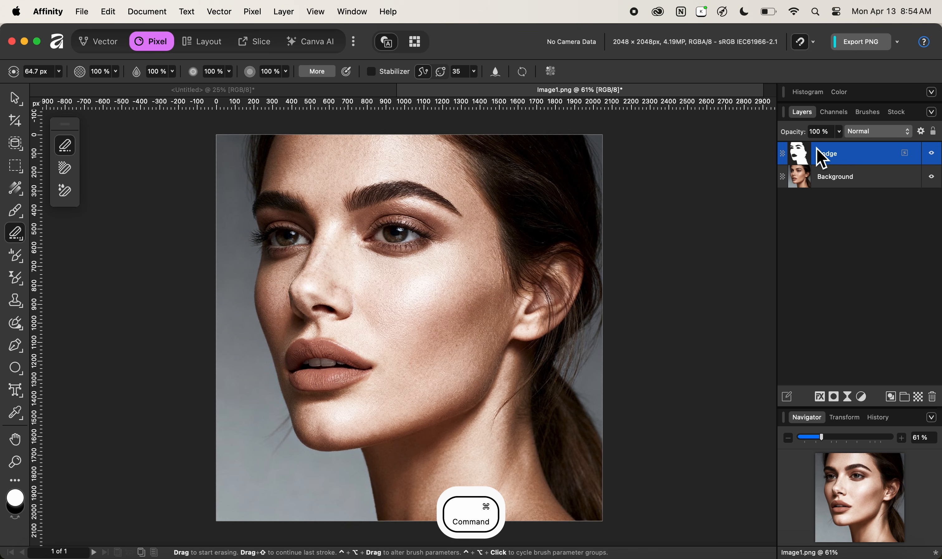
pyautogui.keyDown('super'); pyautogui.click(799, 155); pyautogui.keyUp('super')
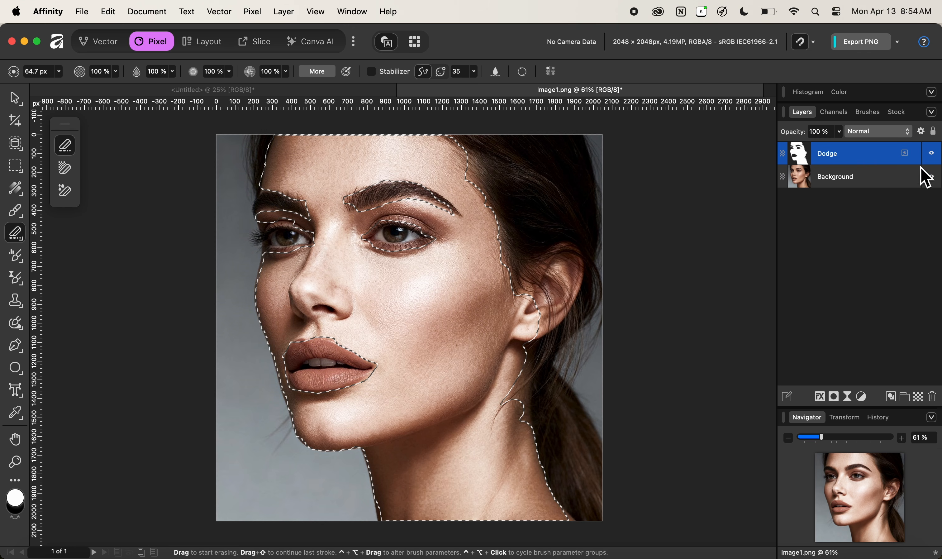
pyautogui.click(932, 155)
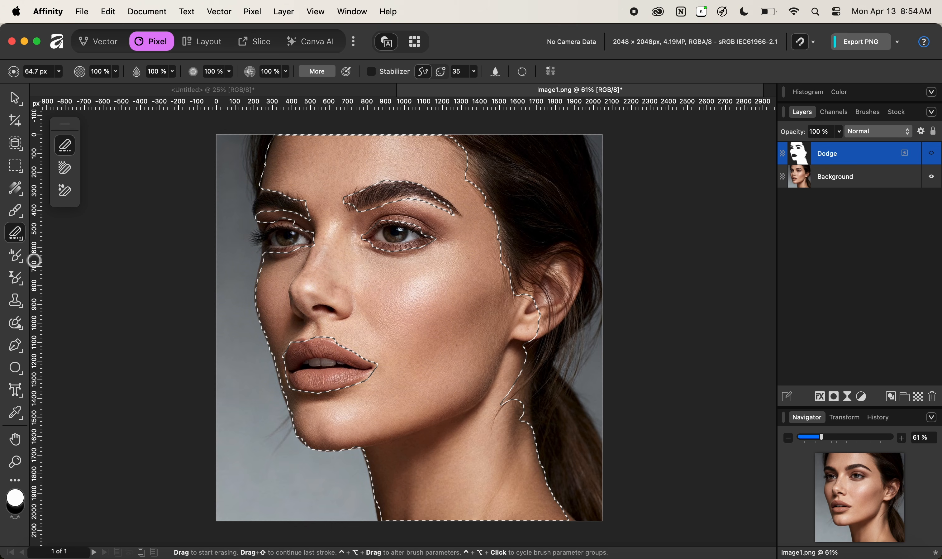
# Step: Paint the selected face and neck skin black on a new Dodge/Burn tone layer with a 471.5 px Tone Brush, and deselect
pyautogui.click(23, 256)
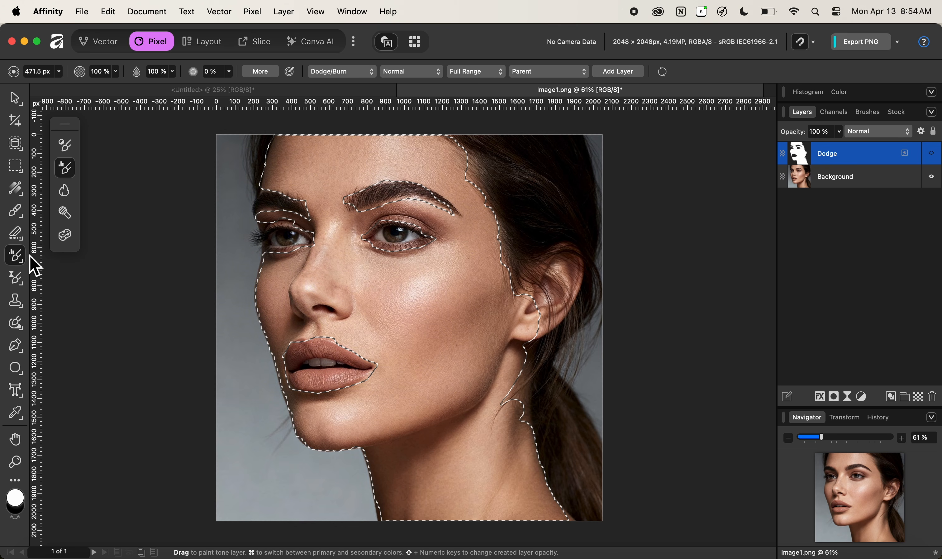
pyautogui.click(286, 211)
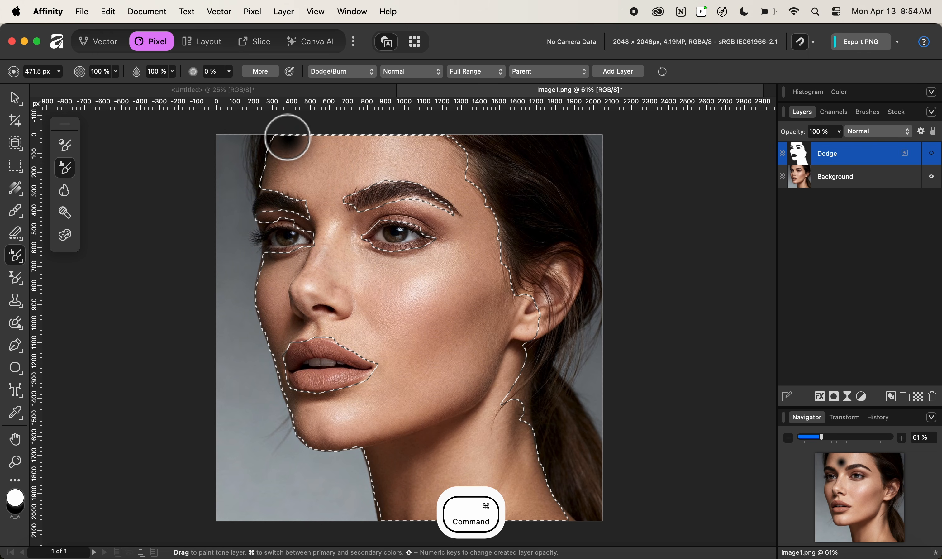
pyautogui.moveTo(287, 137); pyautogui.dragTo(281, 155)
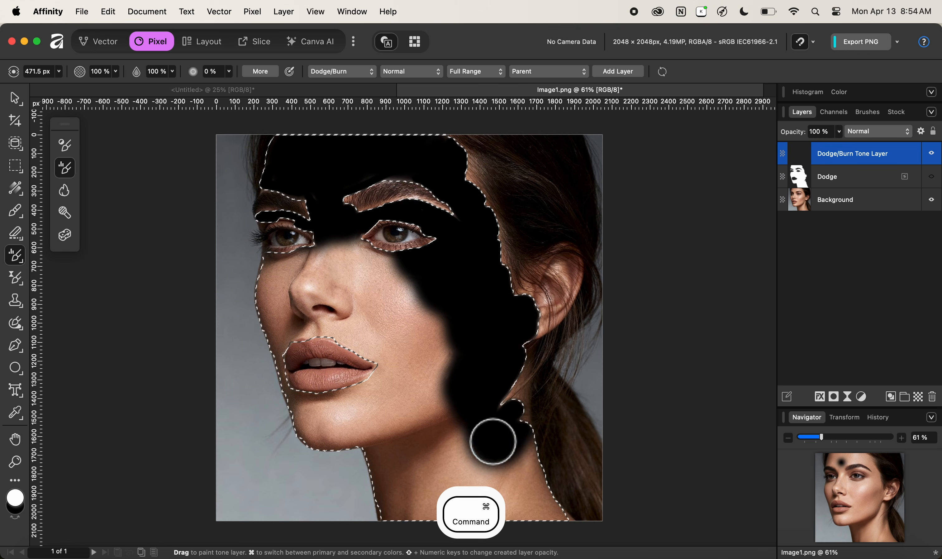
pyautogui.moveTo(487, 504); pyautogui.dragTo(493, 500)
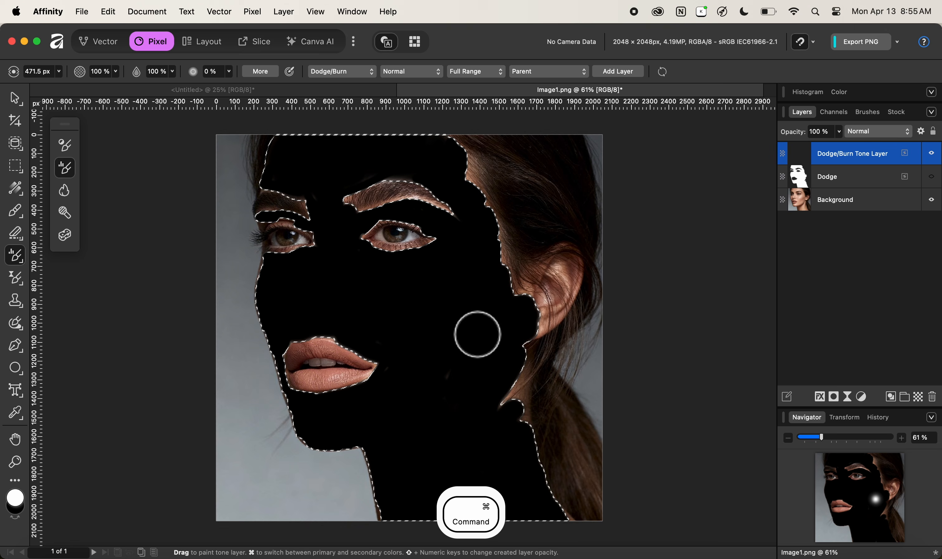
pyautogui.press('super+d')
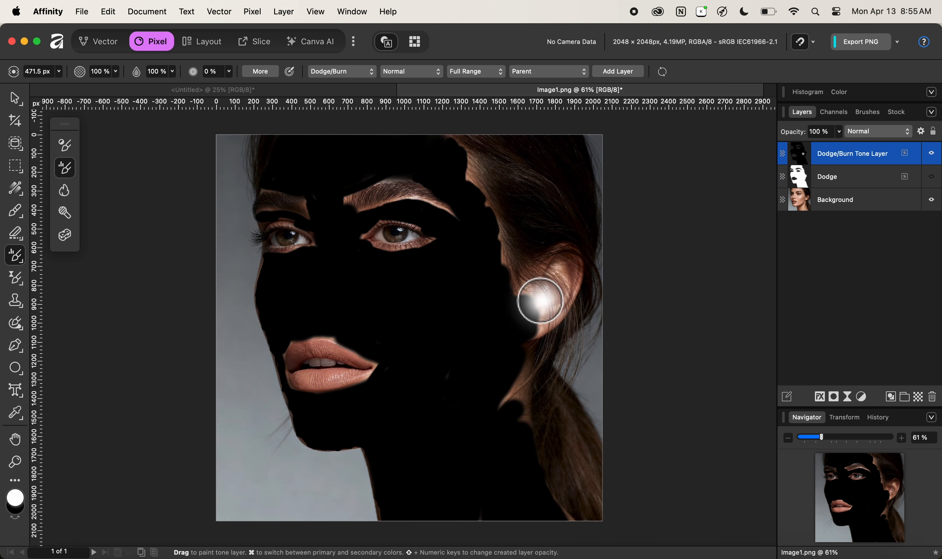
# Step: Rename the new black Dodge/Burn Tone Layer as Burn
pyautogui.doubleClick(867, 157)
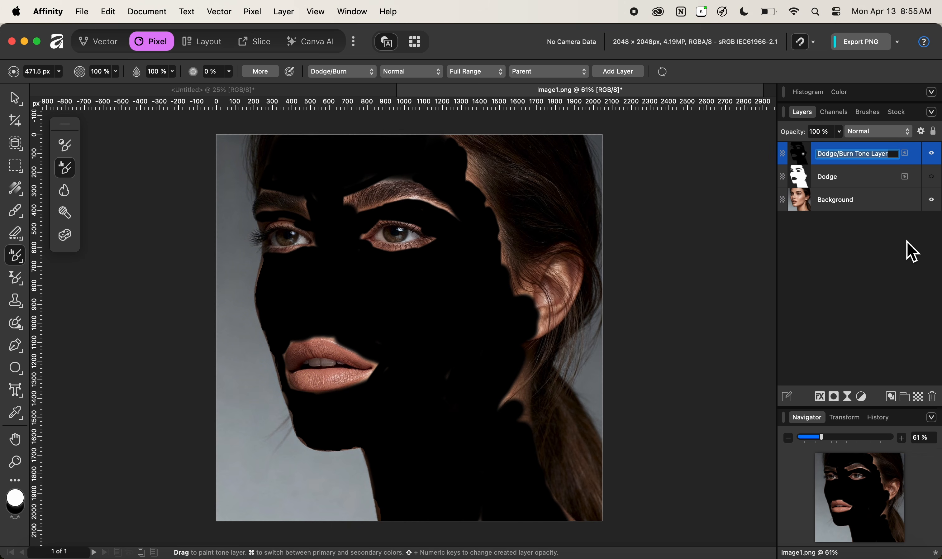
pyautogui.write('Burn')
pyautogui.press('Return')
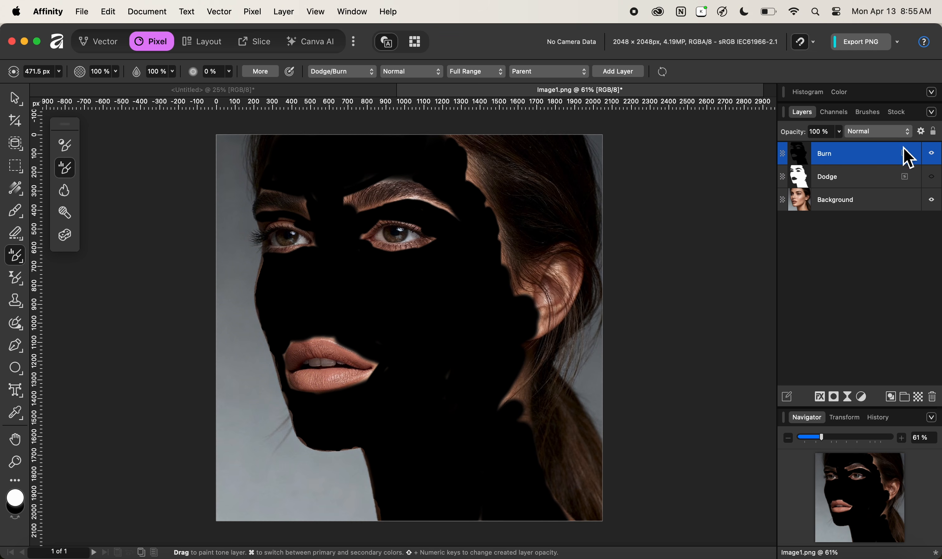
# Step: In the Burn layer's blend options, lower the bright end of the underlying composition curve to 0% output at 100% input
pyautogui.click(922, 131)
pyautogui.moveTo(772, 86); pyautogui.dragTo(752, 115)
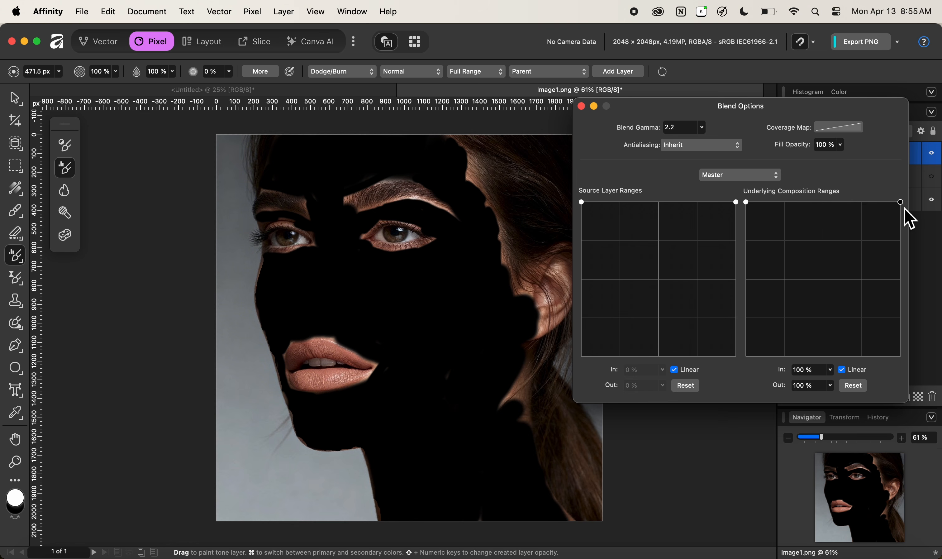
pyautogui.moveTo(904, 205); pyautogui.dragTo(915, 361)
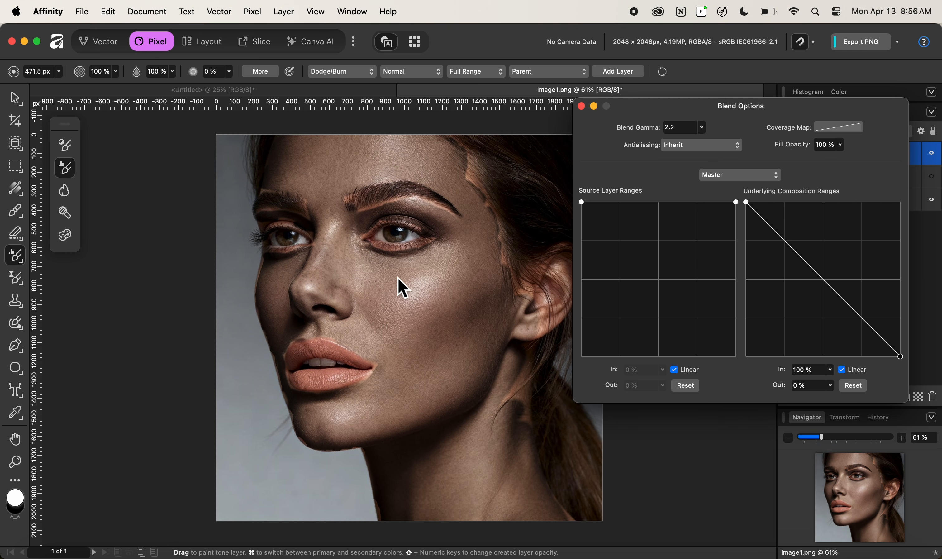
# Step: Add a midpoint to the Burn layer's underlying composition curve at 53% input and 0% output, and close the blend options
pyautogui.moveTo(743, 114); pyautogui.dragTo(742, 236)
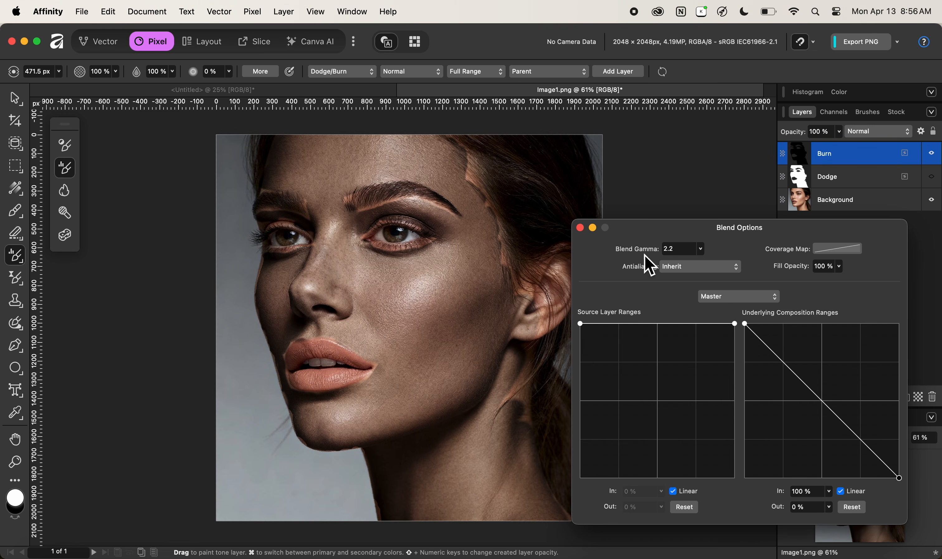
pyautogui.click(824, 404)
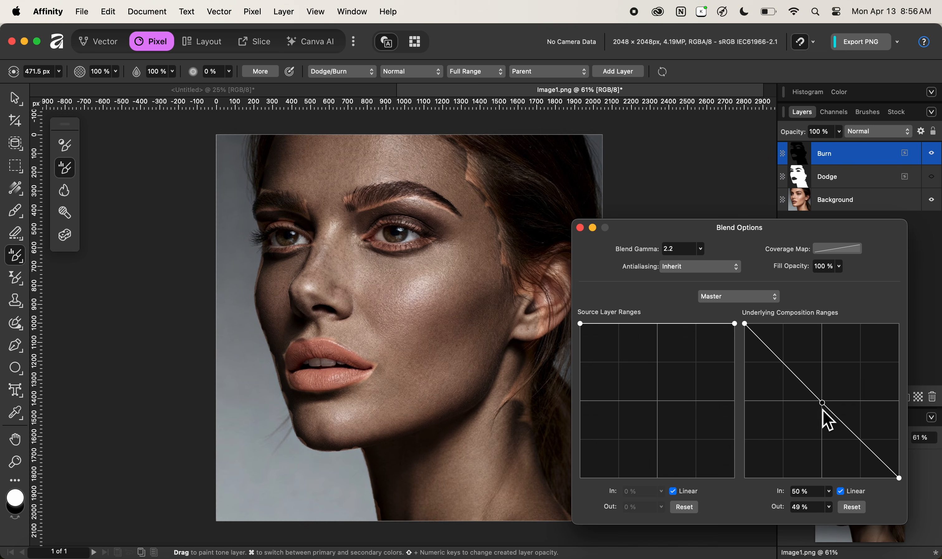
pyautogui.moveTo(825, 405); pyautogui.dragTo(823, 487)
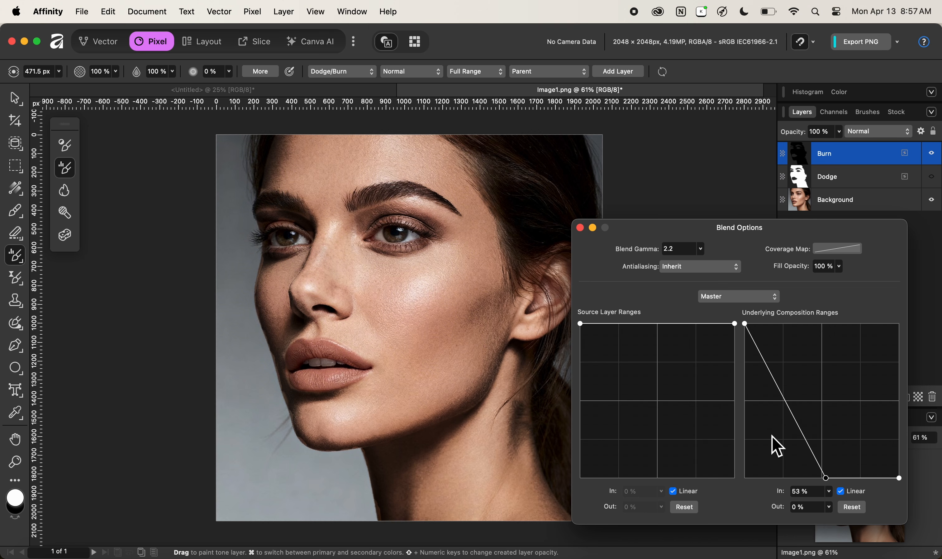
pyautogui.click(580, 228)
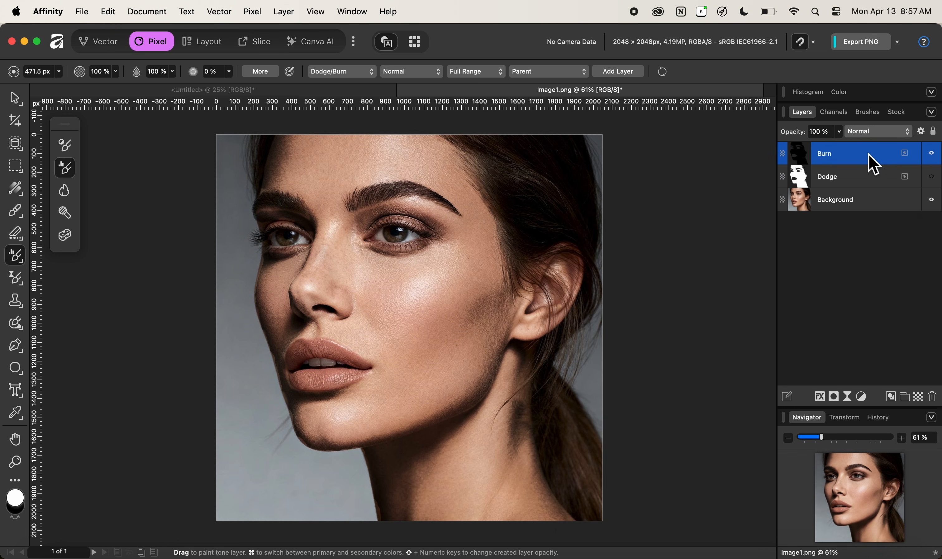
# Step: Show the Dodge layer again and set its blend mode to Screen
pyautogui.click(932, 180)
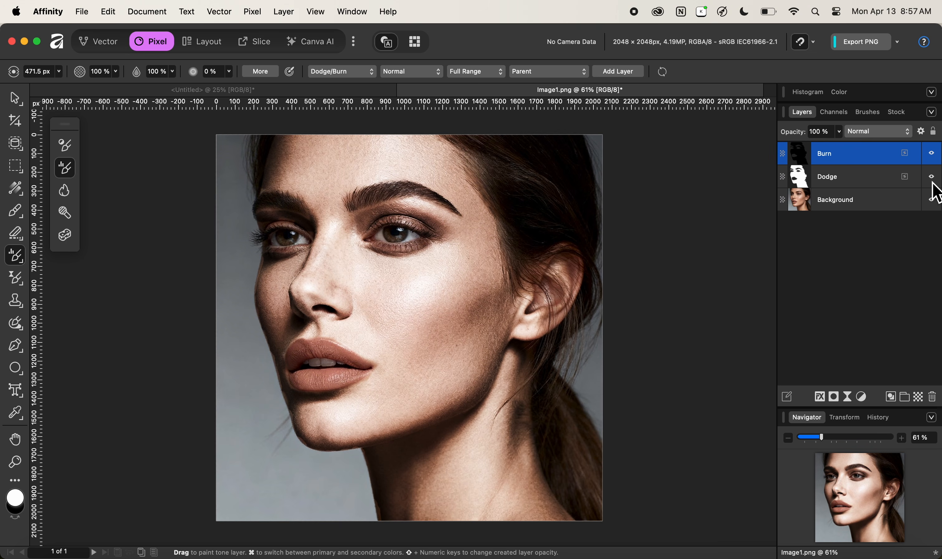
pyautogui.click(853, 182)
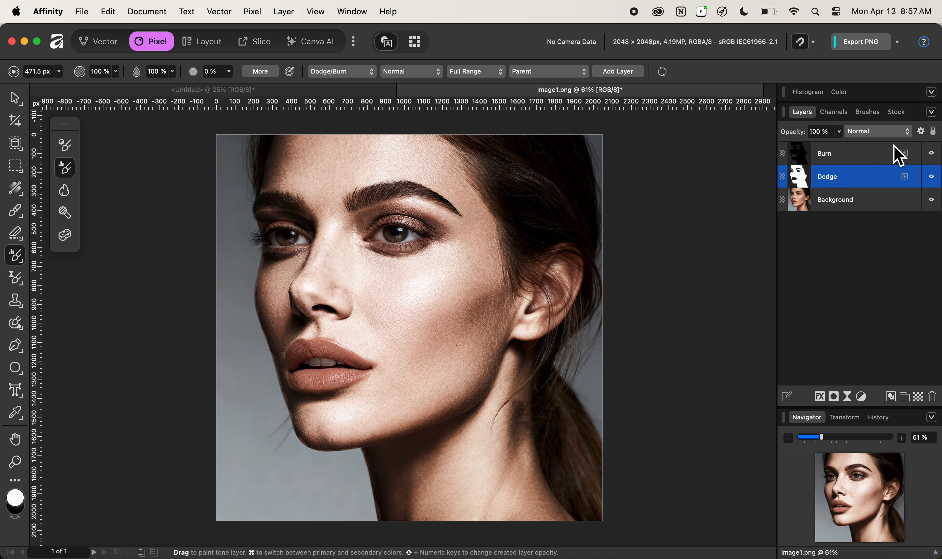
pyautogui.click(891, 133)
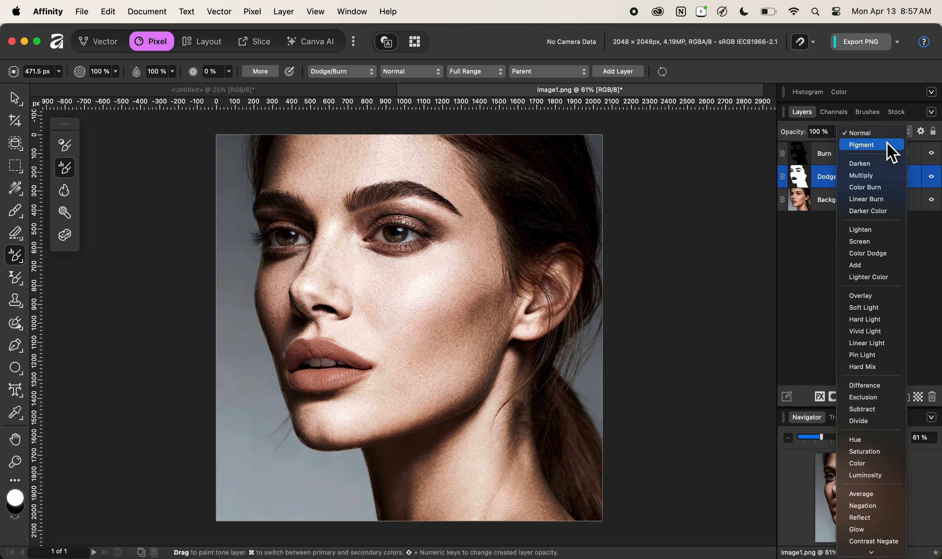
pyautogui.click(864, 243)
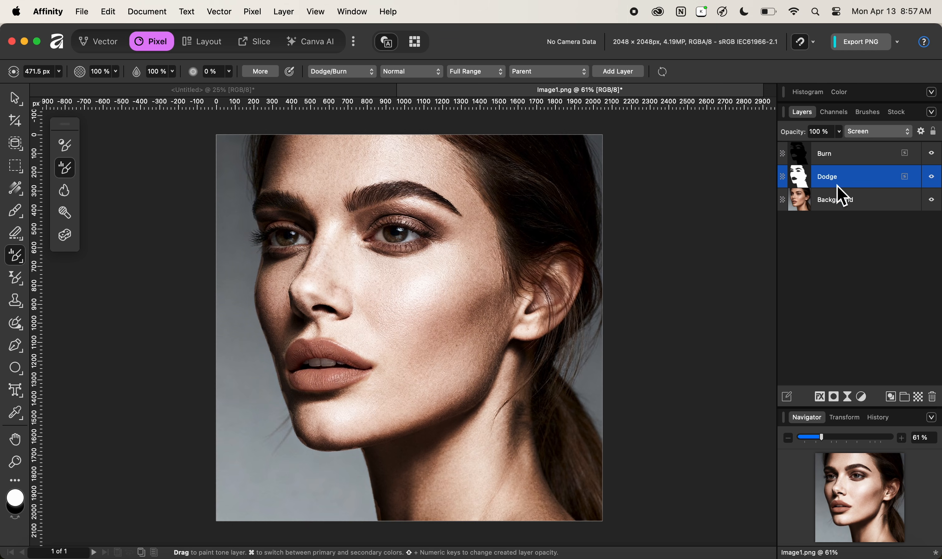
# Step: Set the Burn layer's blend mode to Multiply
pyautogui.click(863, 156)
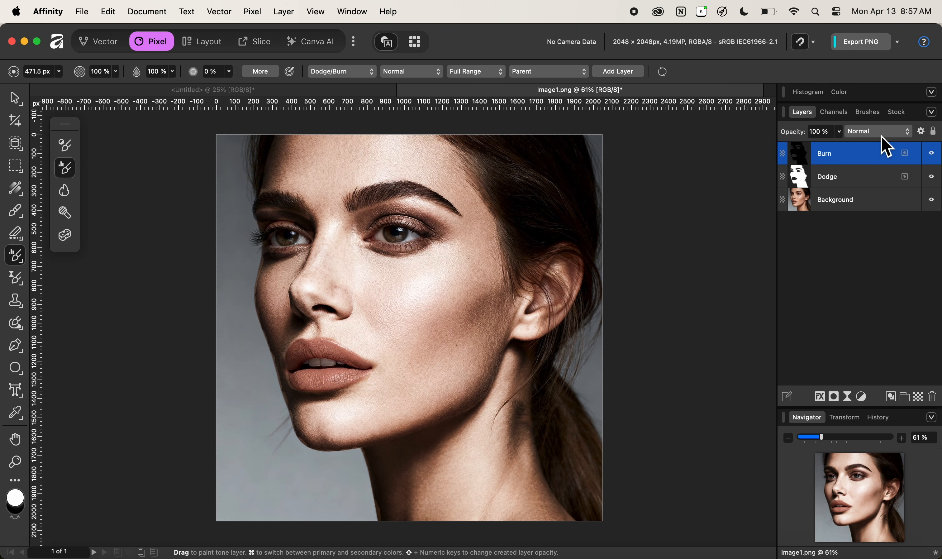
pyautogui.click(880, 135)
pyautogui.click(870, 176)
pyautogui.click(889, 133)
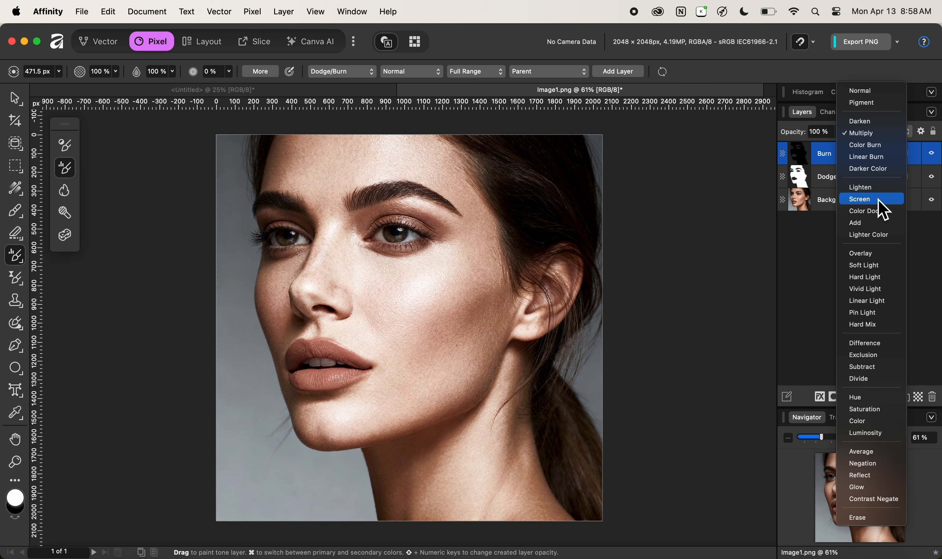
pyautogui.click(811, 240)
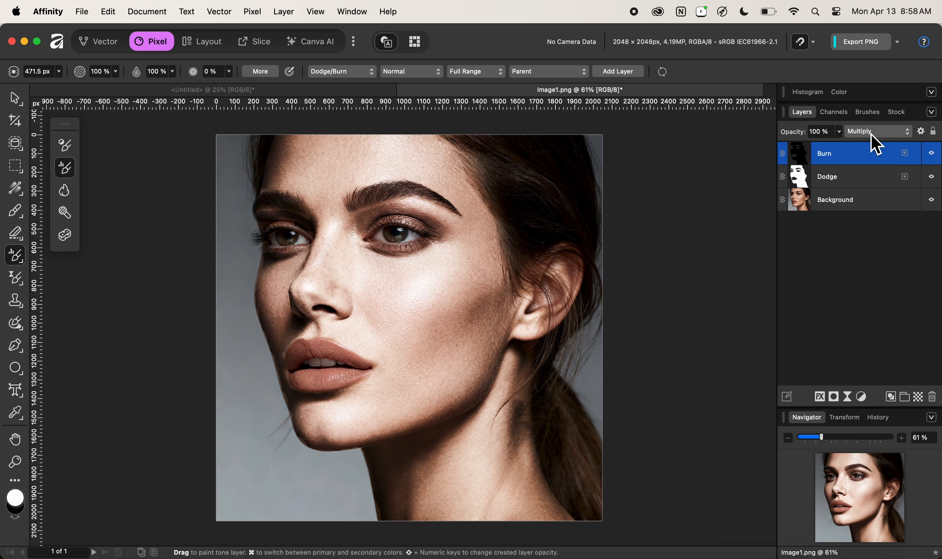
# Step: Group the Dodge and Burn layers together
pyautogui.click(855, 178)
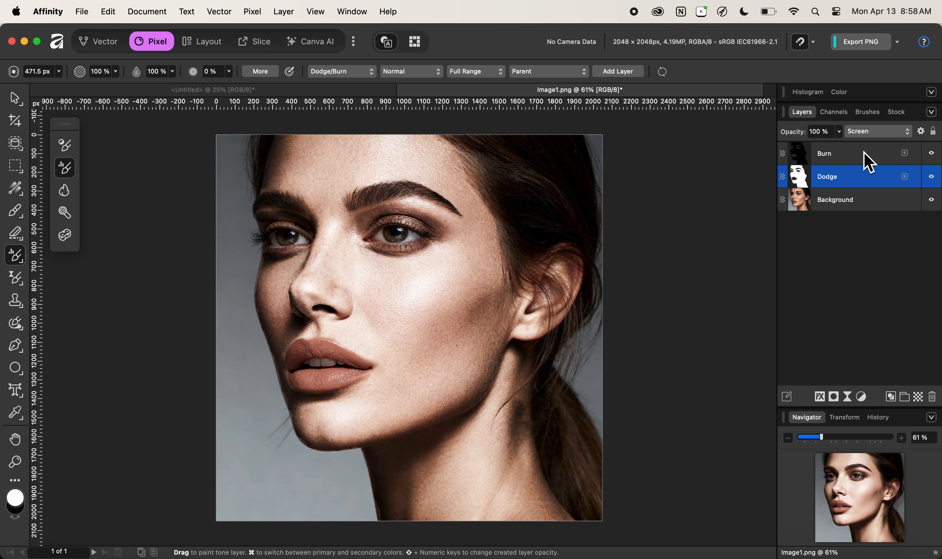
pyautogui.press('shift')
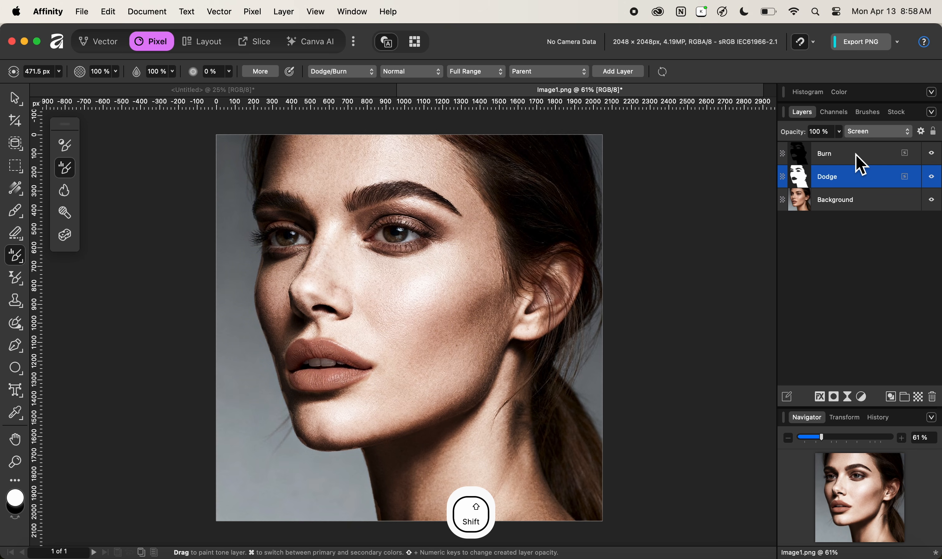
pyautogui.keyDown('shift'); pyautogui.click(858, 156); pyautogui.keyUp('shift')
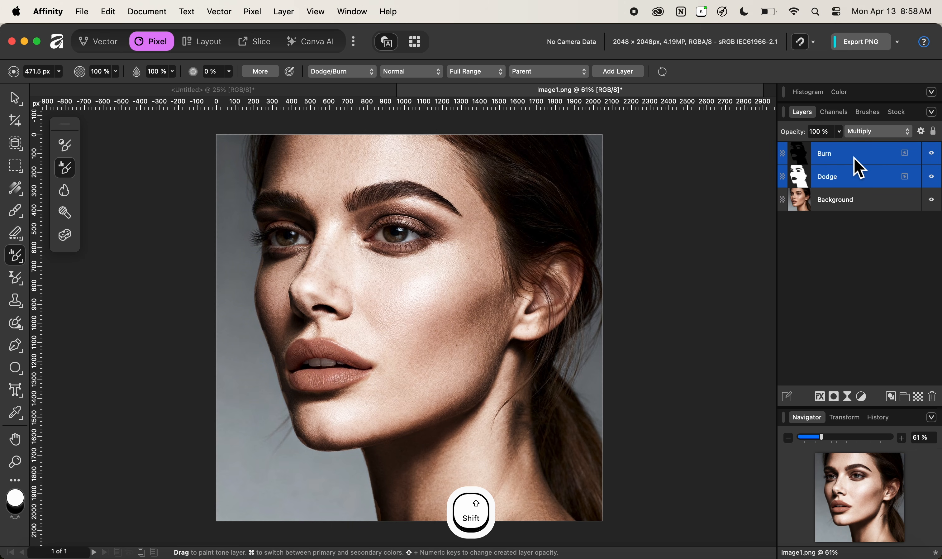
pyautogui.press('super')
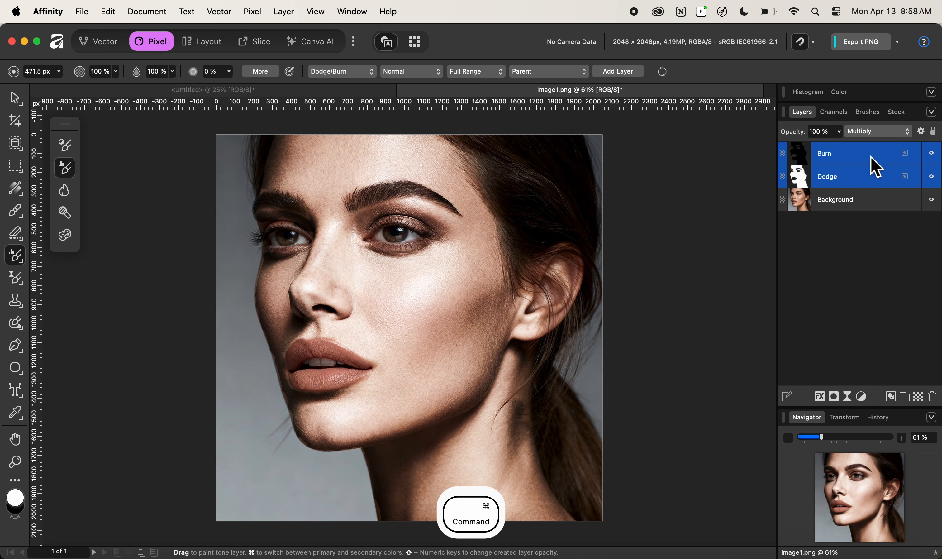
pyautogui.press('super+g')
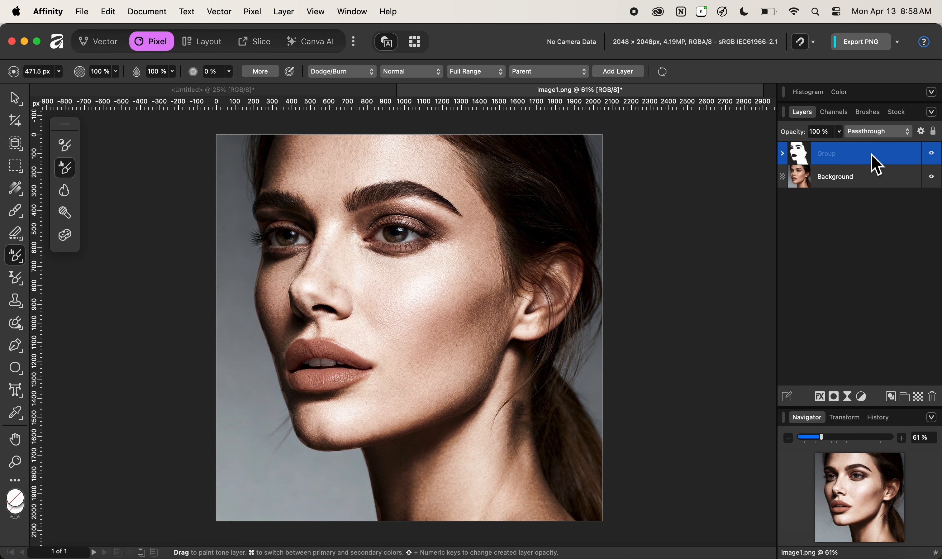
# Step: Rename the new layer group as Dodge & Burn
pyautogui.doubleClick(831, 156)
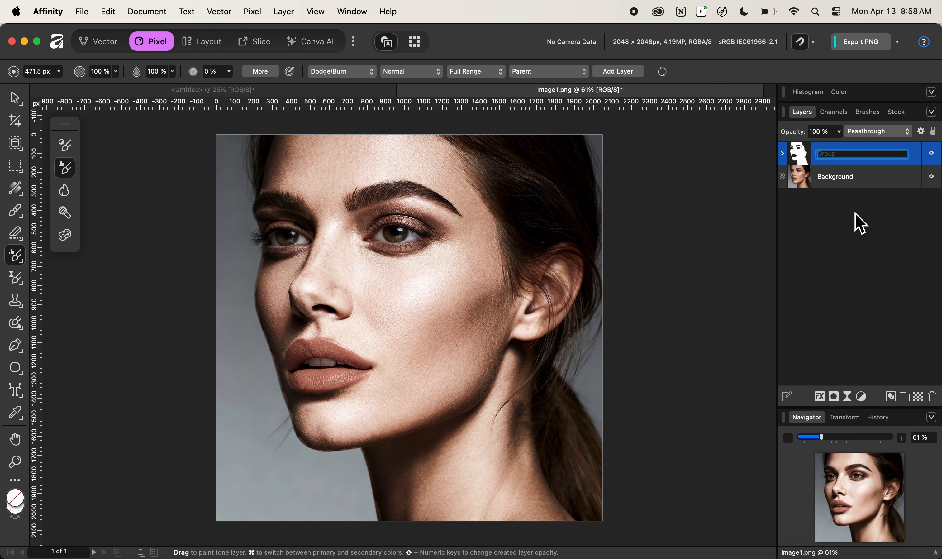
pyautogui.write('Dodge ')
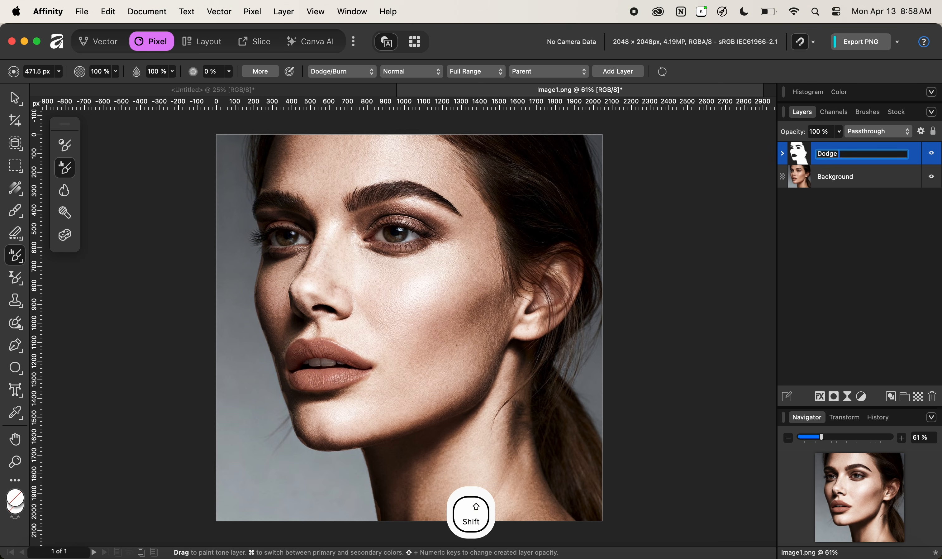
pyautogui.write('& Burn')
pyautogui.press('Return')
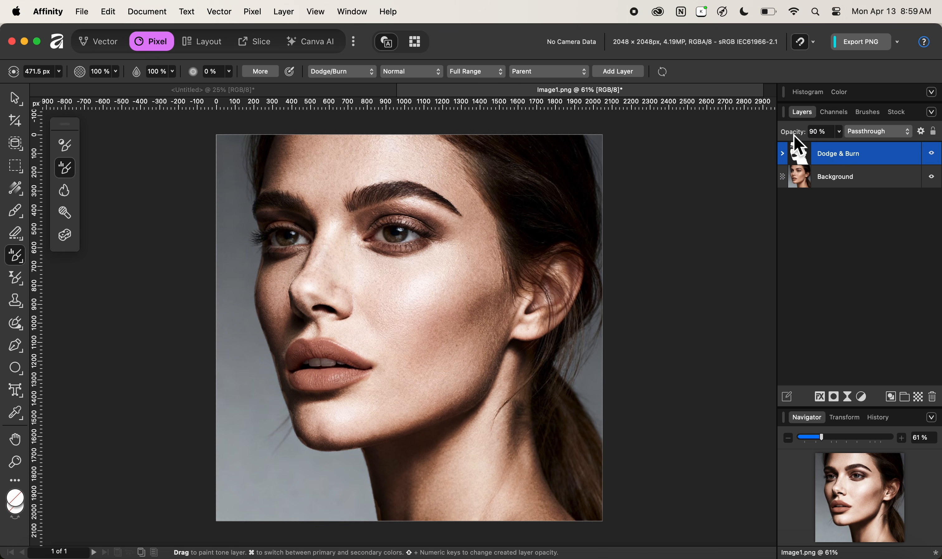
# Step: Lower the Dodge & Burn group's opacity to 27% and compare the portrait with the group hidden and shown
pyautogui.moveTo(794, 135); pyautogui.dragTo(751, 133)
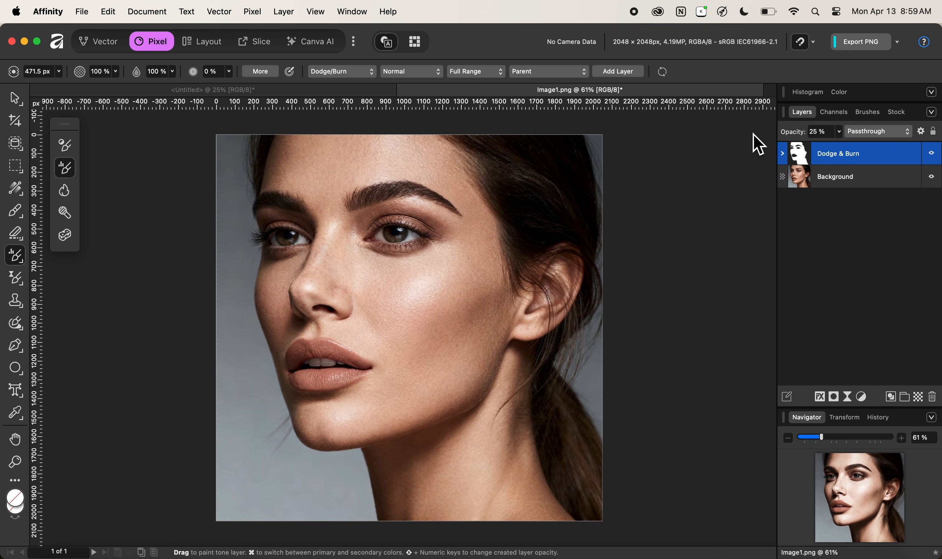
pyautogui.moveTo(752, 134); pyautogui.dragTo(754, 135)
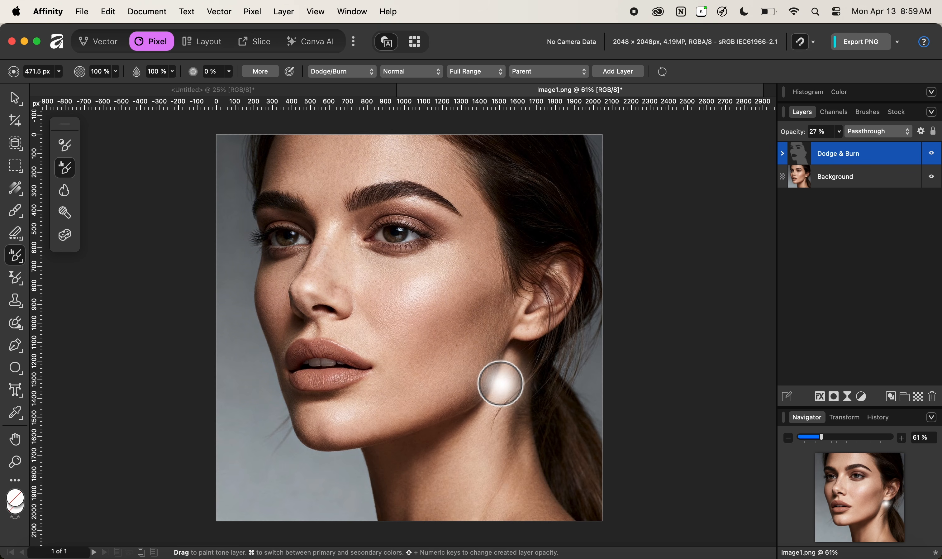
pyautogui.click(933, 154)
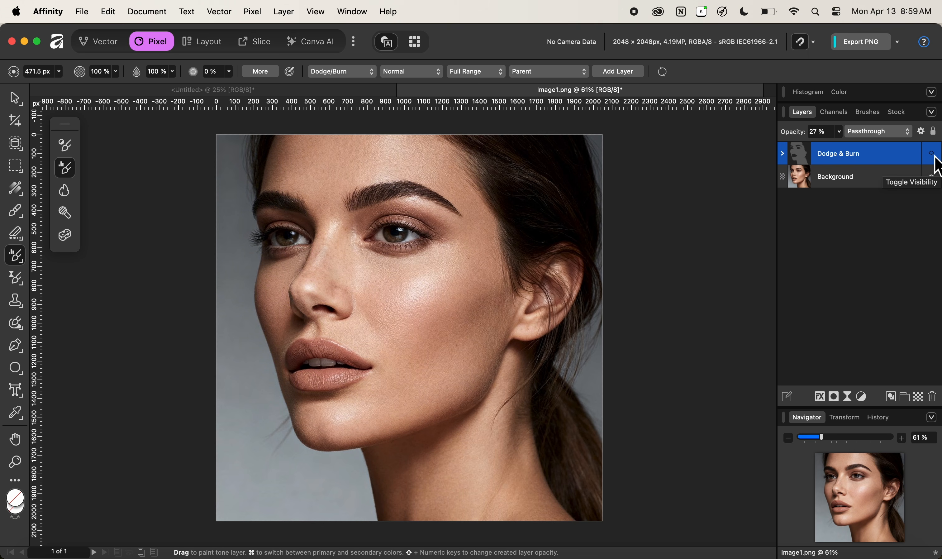
pyautogui.click(935, 158)
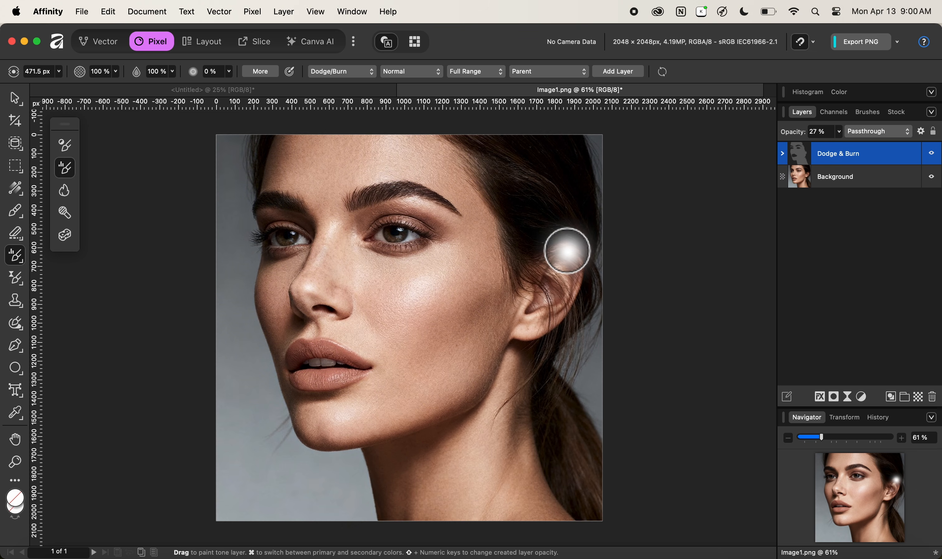
pyautogui.click(568, 251)
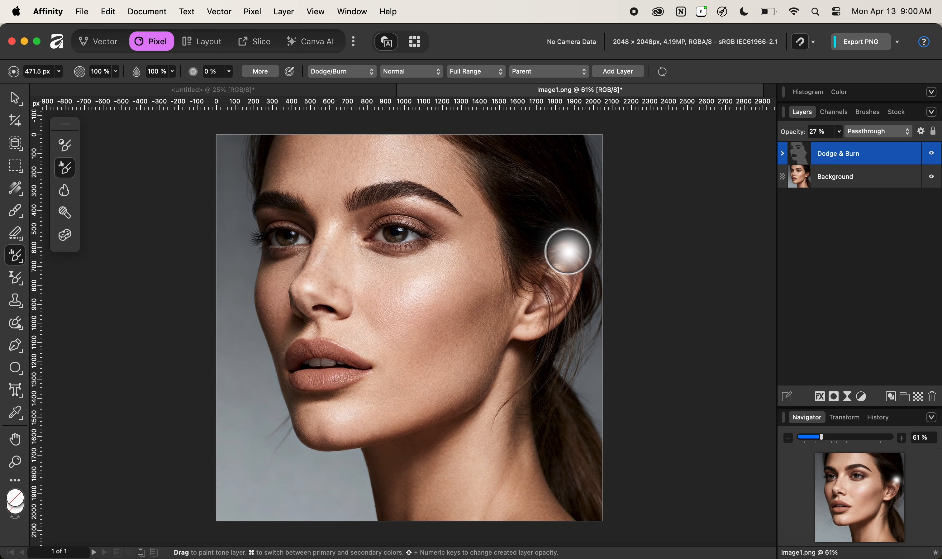